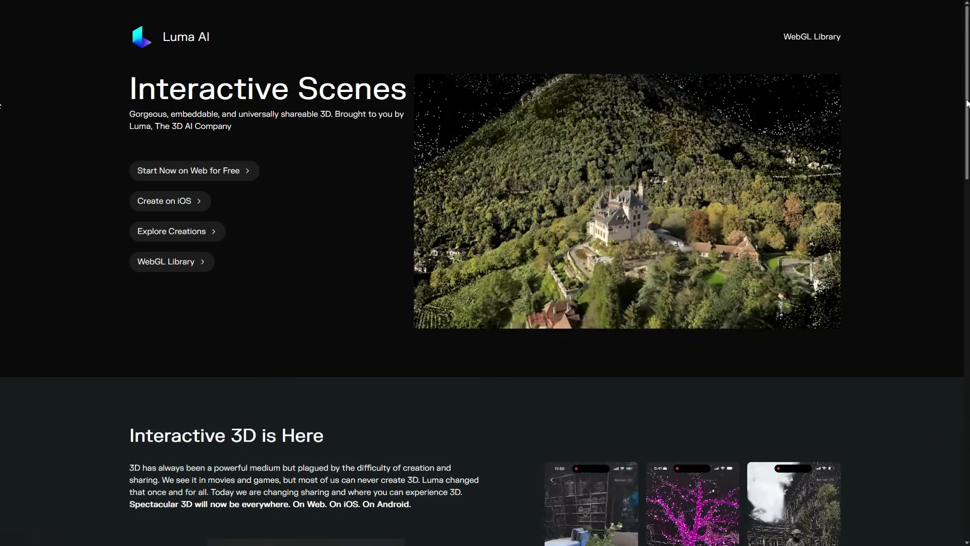
Orbit the rabbit model to view it from the front and from above
{"action": "scroll", "coordinate": [967, 106], "scroll_direction": "down", "scroll_amount": 5}
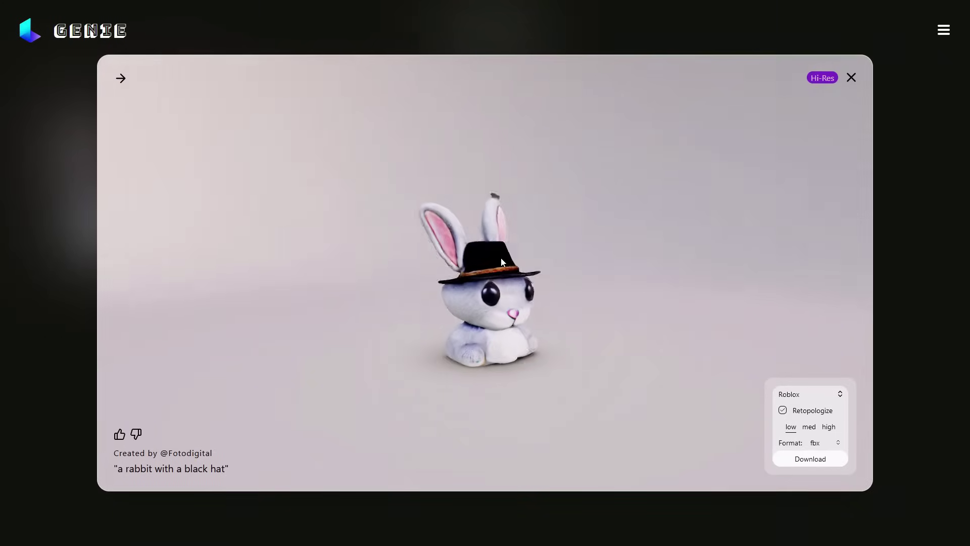
{"action": "left_click_drag", "start_coordinate": [502, 262], "coordinate": [503, 210]}
{"action": "left_click_drag", "start_coordinate": [379, 268], "coordinate": [472, 195]}
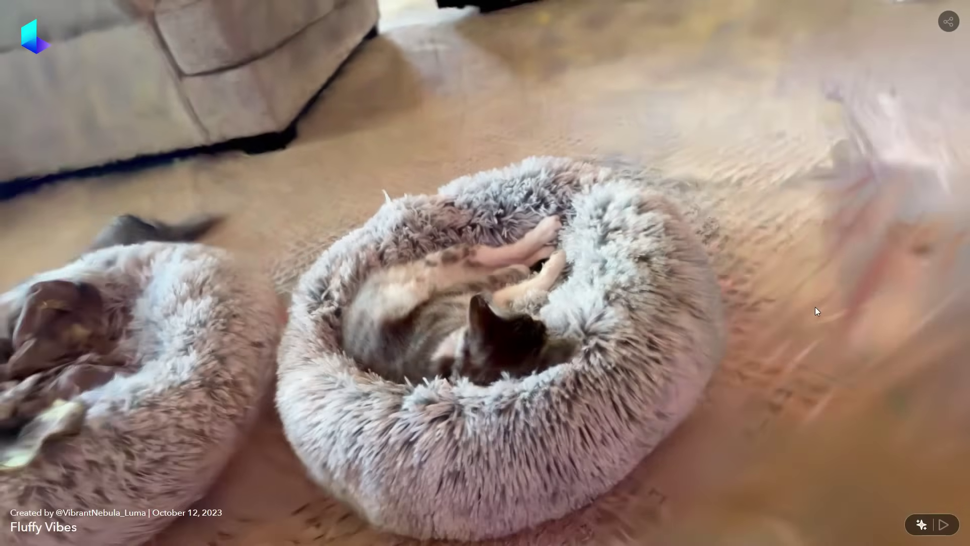
Orbit, tilt and zoom around the Fluffy Vibes cat beds, then swing around the Esempio man
{"action": "left_click_drag", "start_coordinate": [814, 308], "coordinate": [303, 302]}
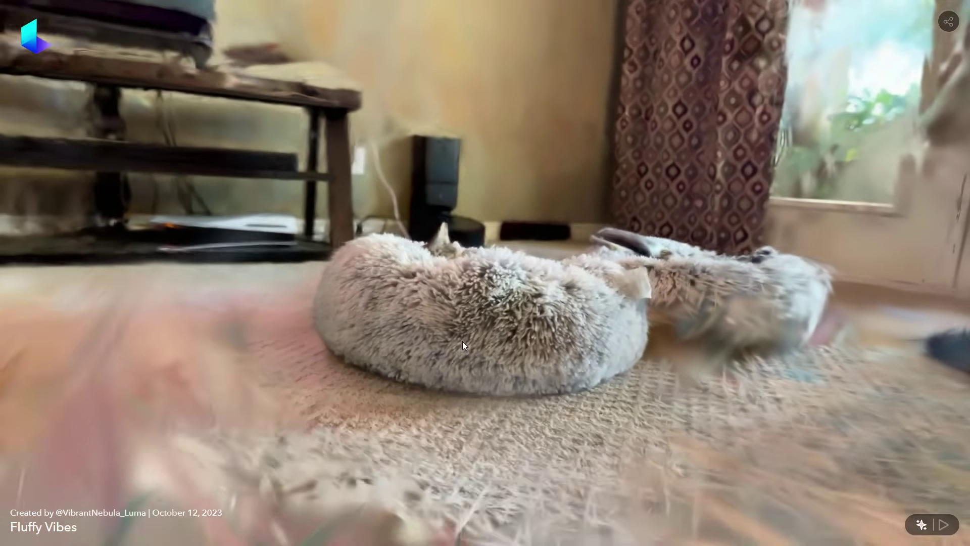
{"action": "left_click_drag", "start_coordinate": [462, 341], "coordinate": [469, 435]}
{"action": "scroll", "coordinate": [499, 353], "scroll_direction": "up", "scroll_amount": 3}
{"action": "scroll", "coordinate": [499, 352], "scroll_direction": "up", "scroll_amount": 3}
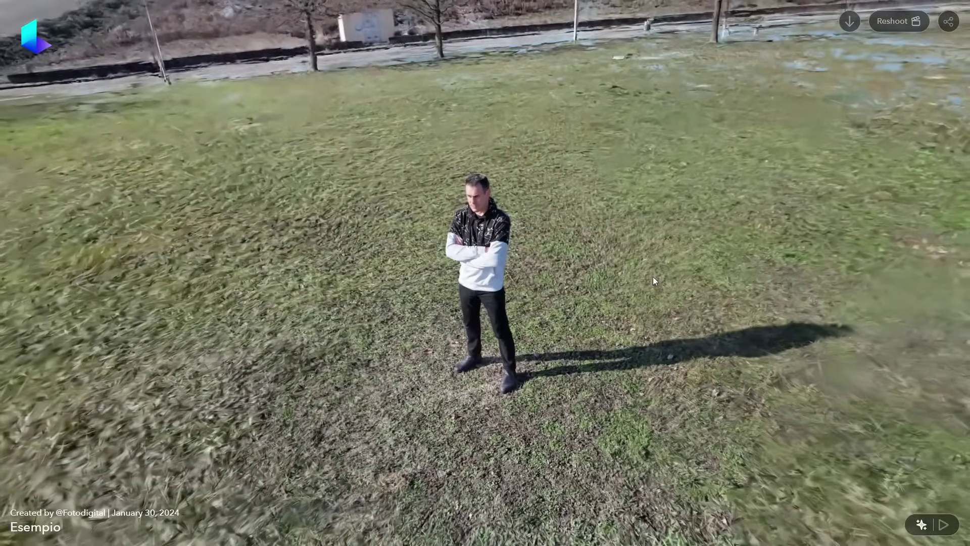
{"action": "mouse_move", "coordinate": [653, 277]}
{"action": "left_mouse_down"}
{"action": "mouse_move", "coordinate": [516, 291]}
{"action": "mouse_move", "coordinate": [439, 274]}
{"action": "mouse_move", "coordinate": [470, 292]}
{"action": "mouse_move", "coordinate": [593, 289]}
{"action": "mouse_move", "coordinate": [642, 274]}
{"action": "left_mouse_up"}
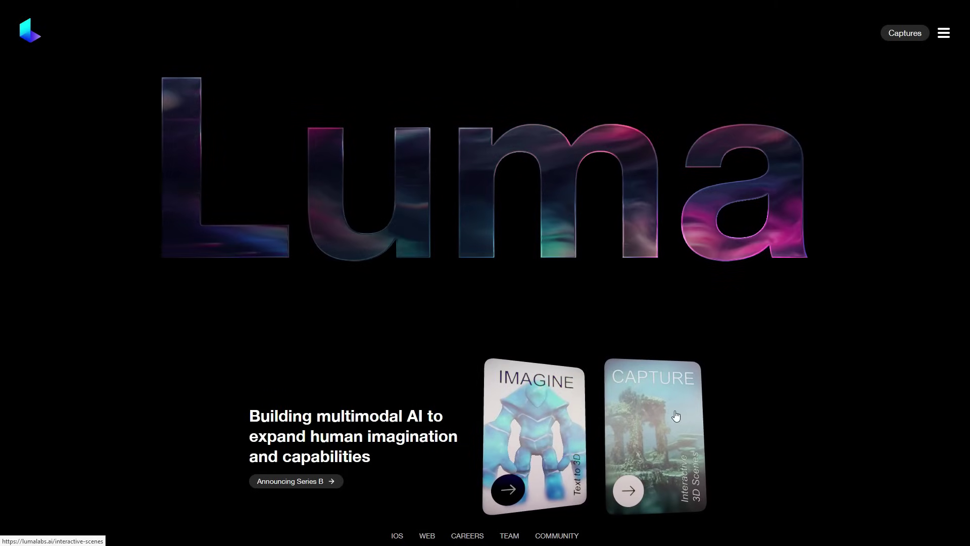
Open Interactive Scenes from the Capture card, then return to the Luma home tab
{"action": "left_click", "coordinate": [658, 404]}
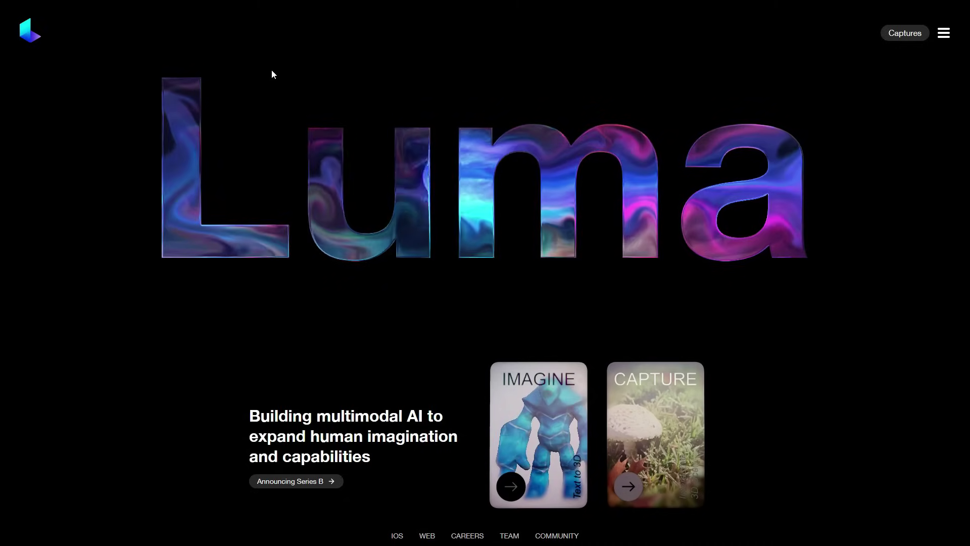
{"action": "mouse_move", "coordinate": [170, 4]}
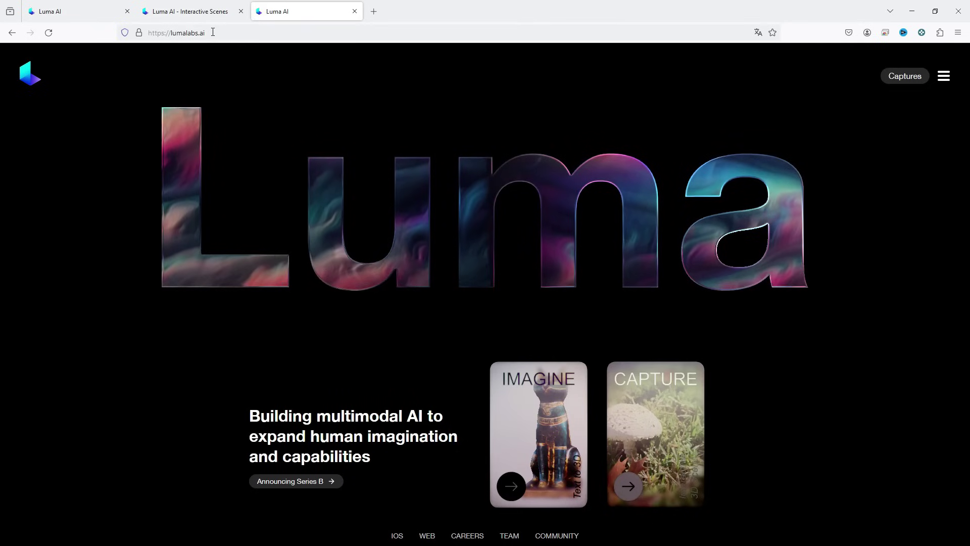
Switch the browser to fullscreen (F11) for the featured captures gallery
{"action": "key", "text": "F11"}
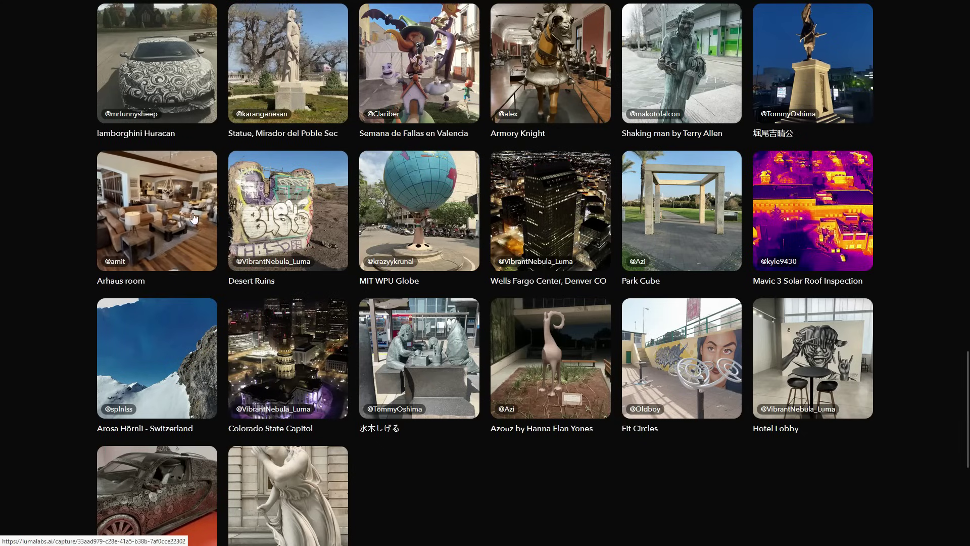
Open the Arhaus room capture in a new tab, then return to the Featured Captures gallery
{"action": "left_click", "coordinate": [161, 218]}
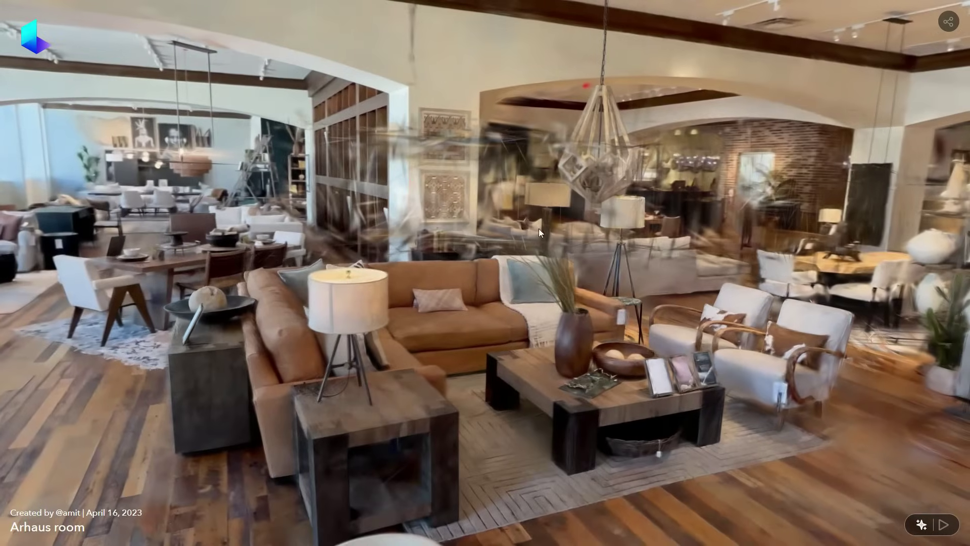
{"action": "mouse_move", "coordinate": [28, 17]}
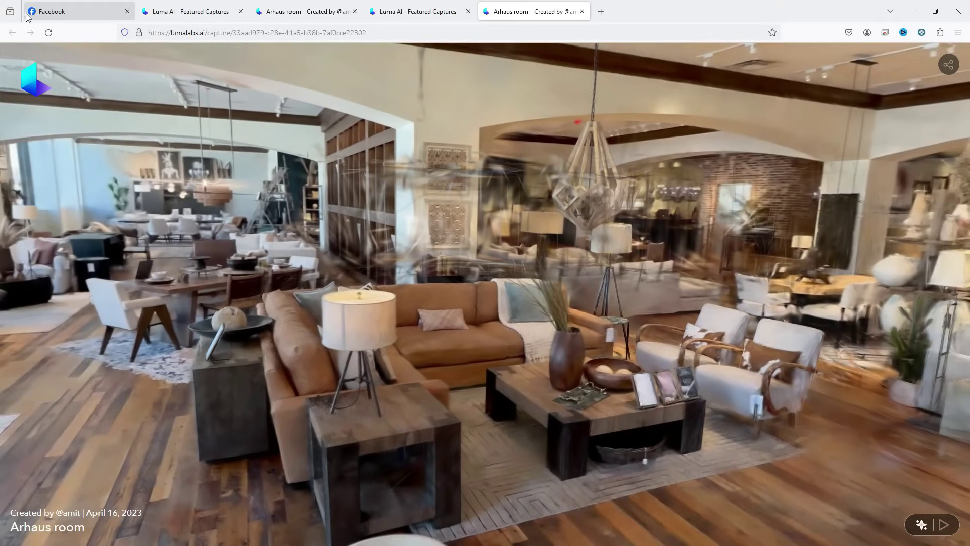
{"action": "left_click", "coordinate": [445, 11]}
{"action": "scroll", "coordinate": [525, 245], "scroll_direction": "down", "scroll_amount": 3}
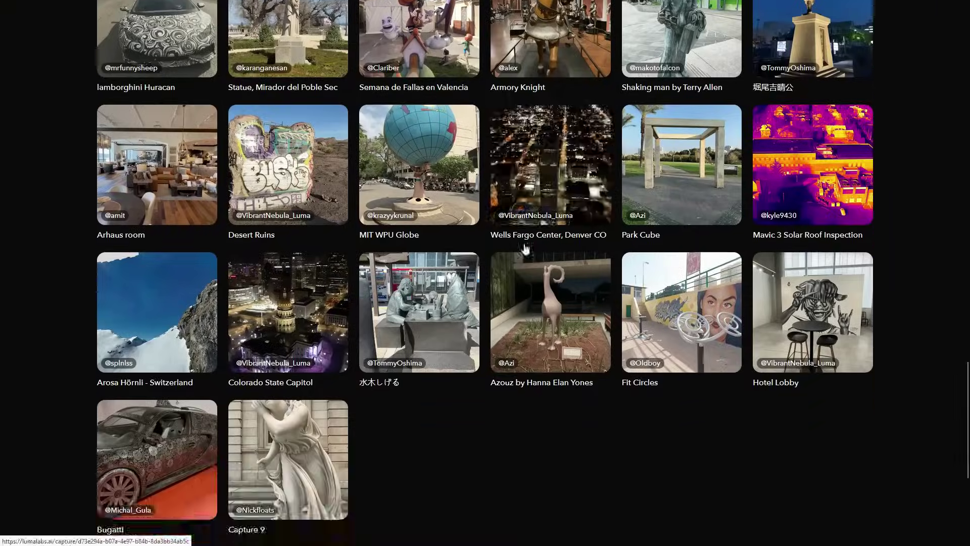
{"action": "scroll", "coordinate": [525, 247], "scroll_direction": "up", "scroll_amount": 2}
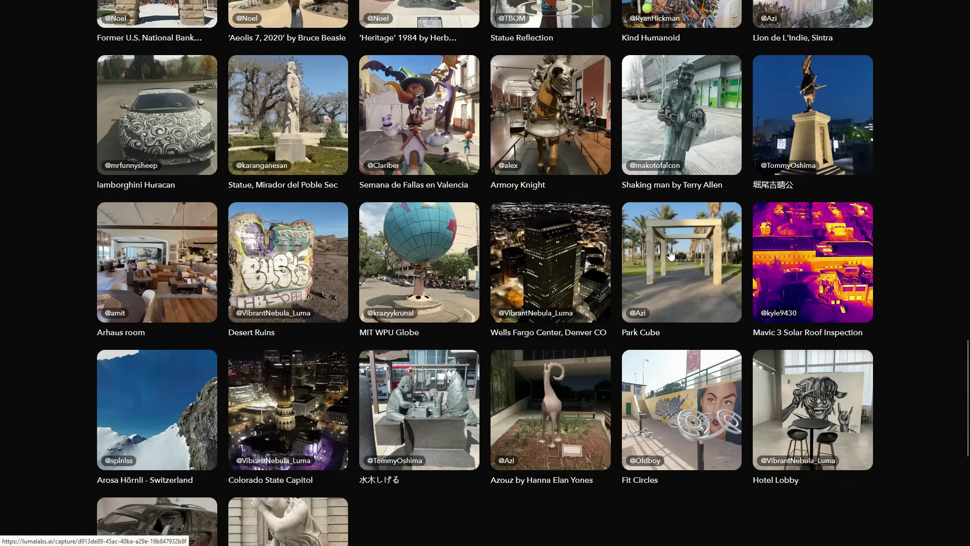
Scroll up the gallery, open Émile Chatrousse Une Parisienne, and orbit to see the statue's side
{"action": "scroll", "coordinate": [670, 254], "scroll_direction": "up", "scroll_amount": 2}
{"action": "scroll", "coordinate": [671, 255], "scroll_direction": "up", "scroll_amount": 1}
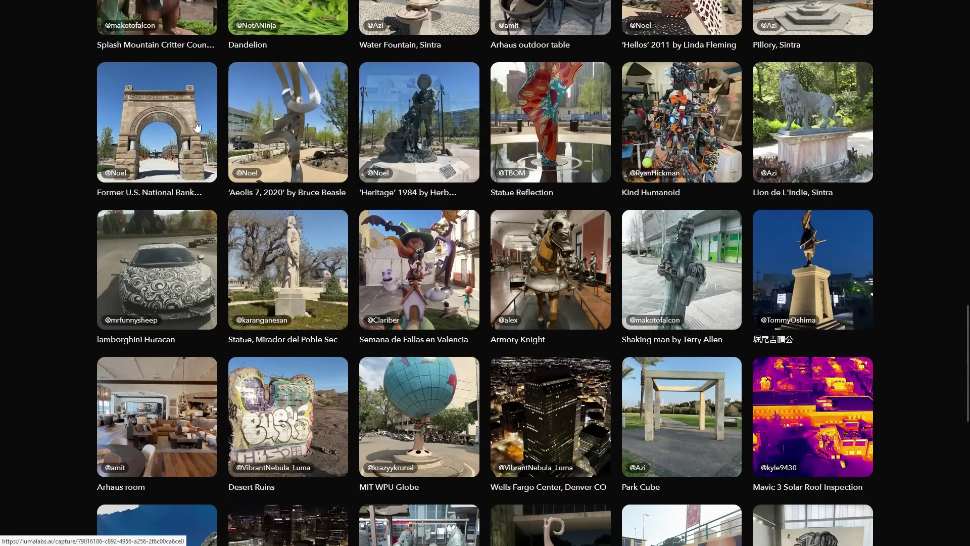
{"action": "scroll", "coordinate": [187, 160], "scroll_direction": "up", "scroll_amount": 1}
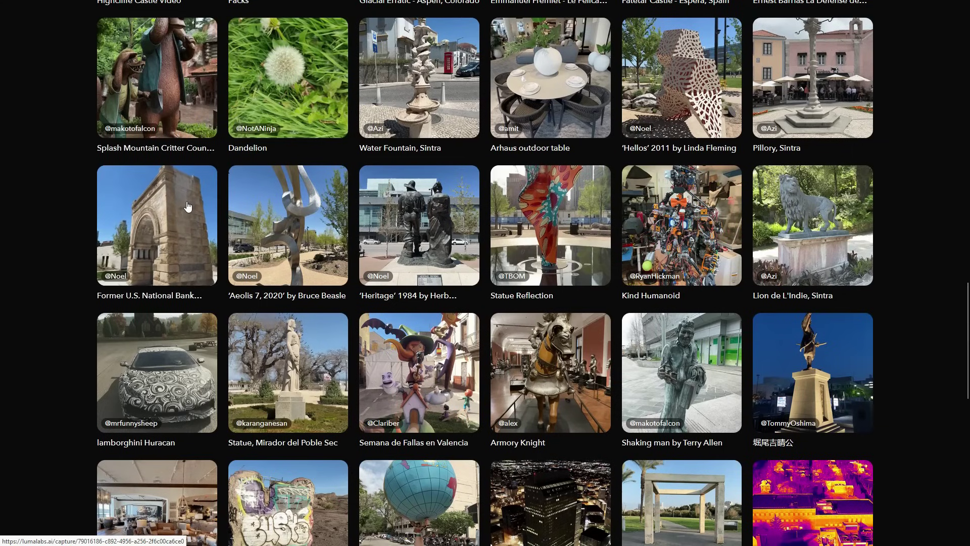
{"action": "scroll", "coordinate": [439, 150], "scroll_direction": "up", "scroll_amount": 2}
{"action": "scroll", "coordinate": [440, 150], "scroll_direction": "up", "scroll_amount": 3}
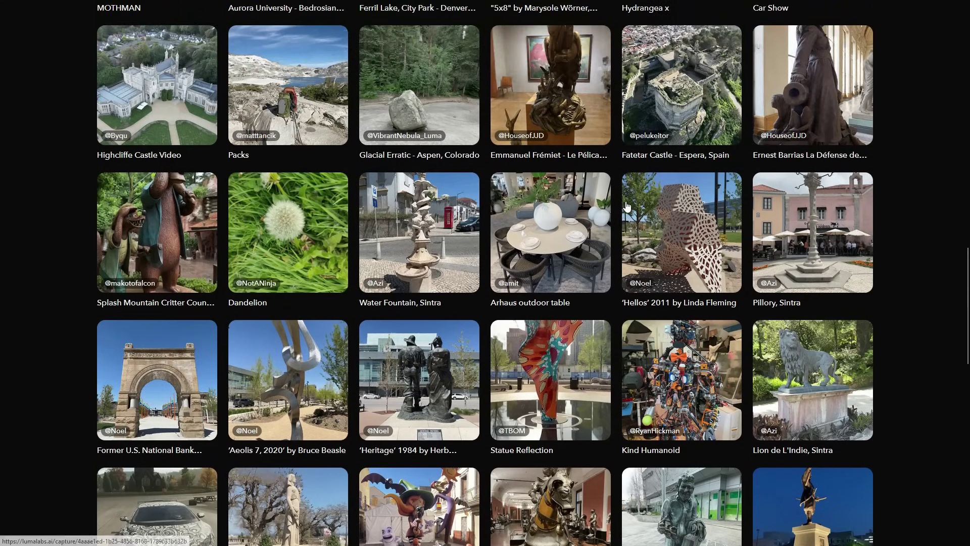
{"action": "scroll", "coordinate": [620, 212], "scroll_direction": "up", "scroll_amount": 3}
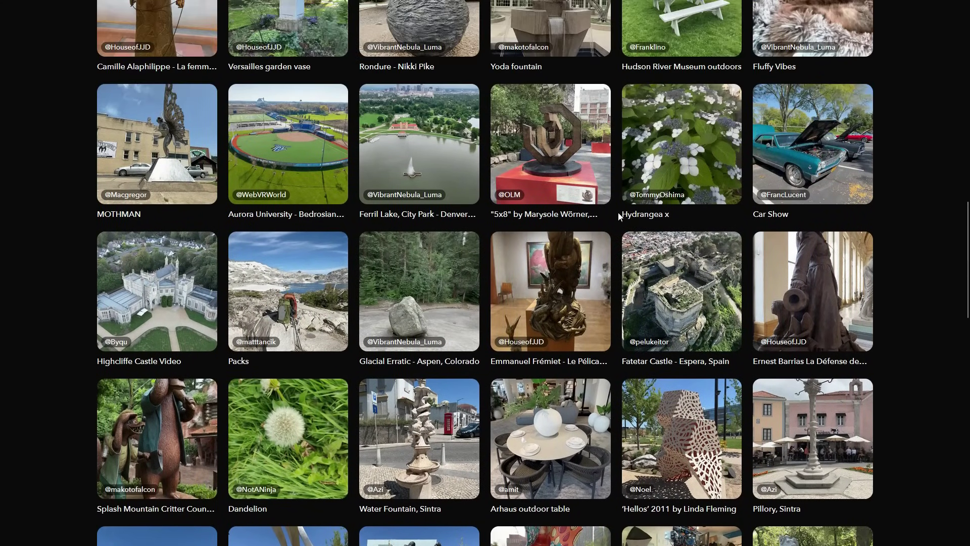
{"action": "scroll", "coordinate": [544, 151], "scroll_direction": "up", "scroll_amount": 3}
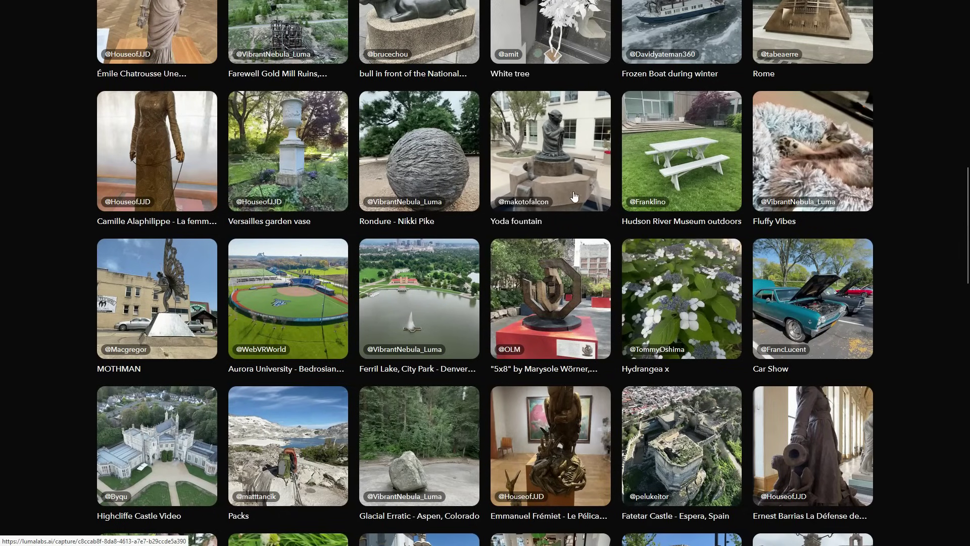
{"action": "scroll", "coordinate": [575, 196], "scroll_direction": "up", "scroll_amount": 2}
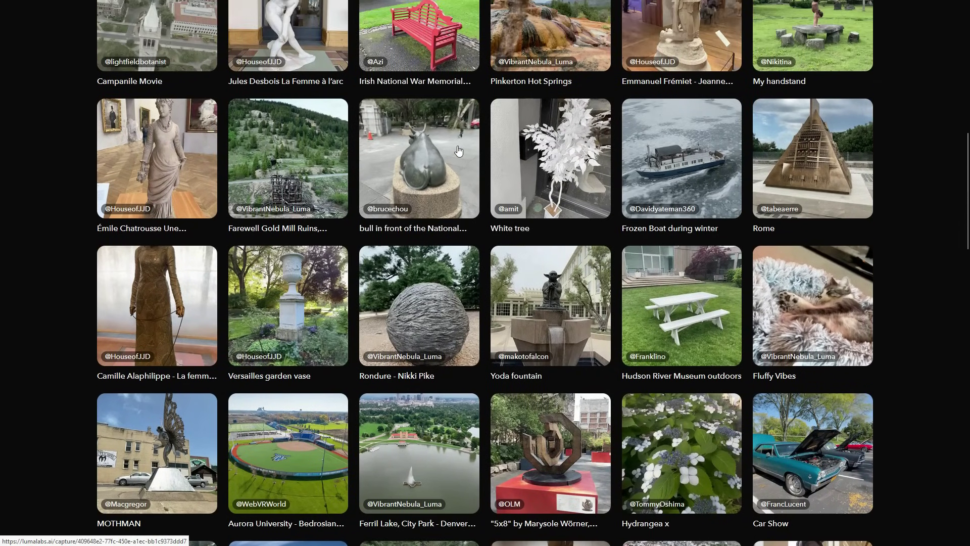
{"action": "scroll", "coordinate": [201, 246], "scroll_direction": "up", "scroll_amount": 3}
{"action": "left_click", "coordinate": [187, 251]}
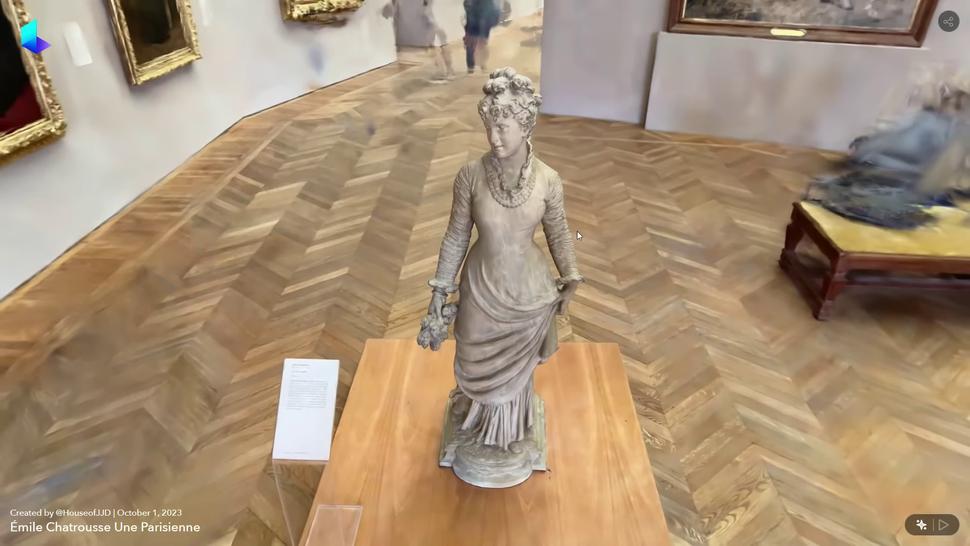
{"action": "left_click_drag", "start_coordinate": [578, 231], "coordinate": [554, 251]}
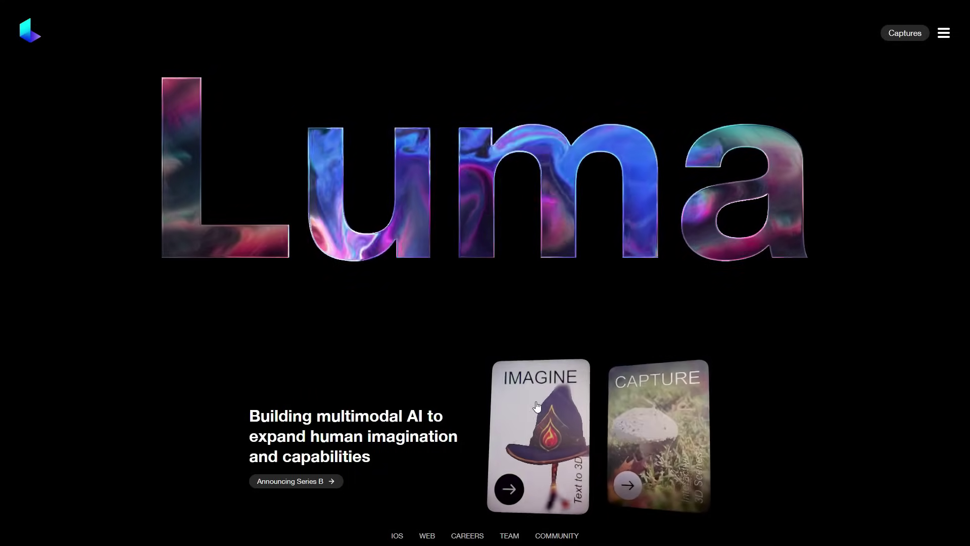
{"action": "left_click", "coordinate": [537, 405]}
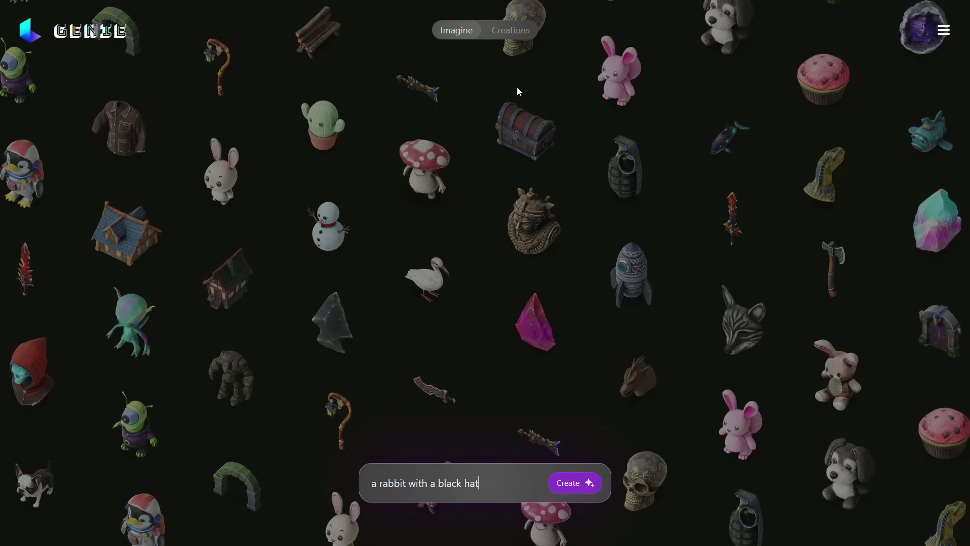
{"action": "left_click", "coordinate": [517, 36]}
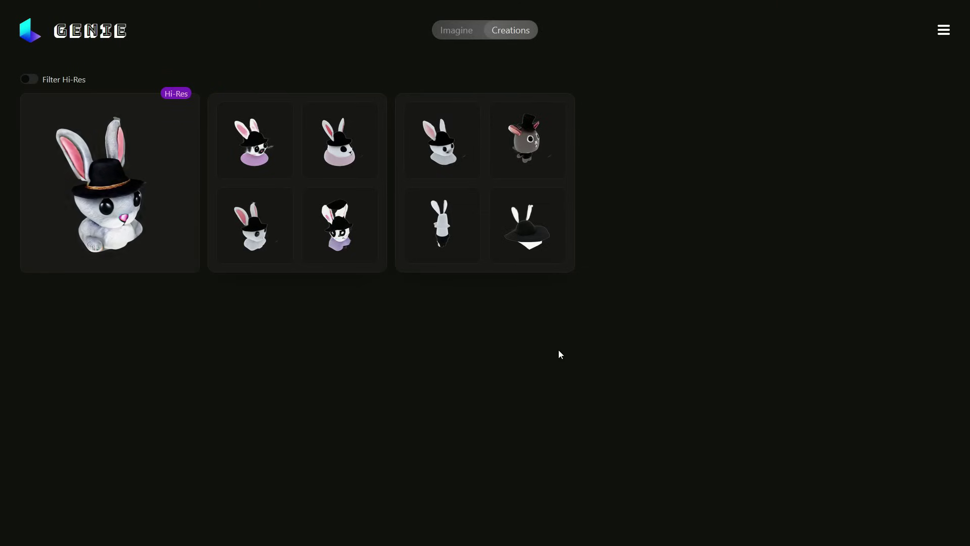
{"action": "left_click", "coordinate": [469, 35]}
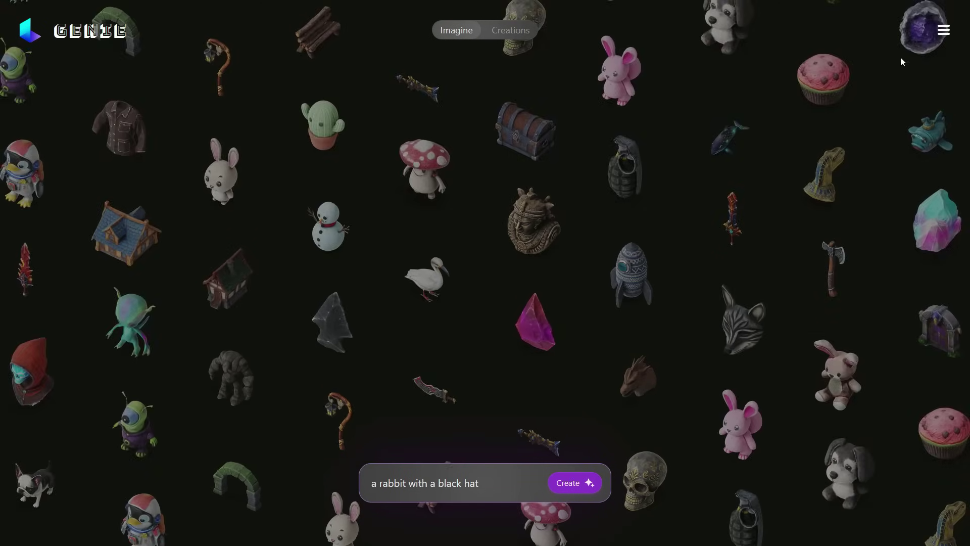
{"action": "left_click", "coordinate": [943, 31]}
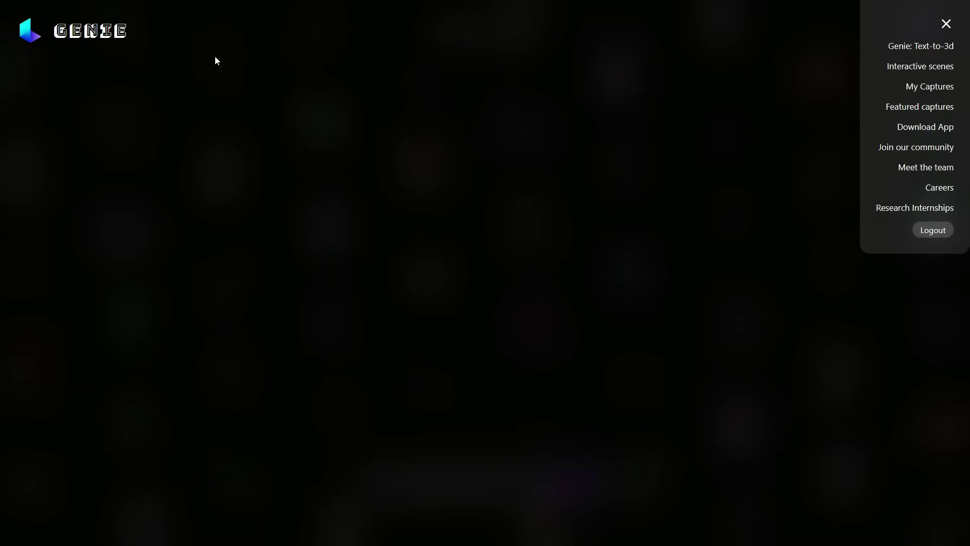
{"action": "left_click", "coordinate": [26, 34]}
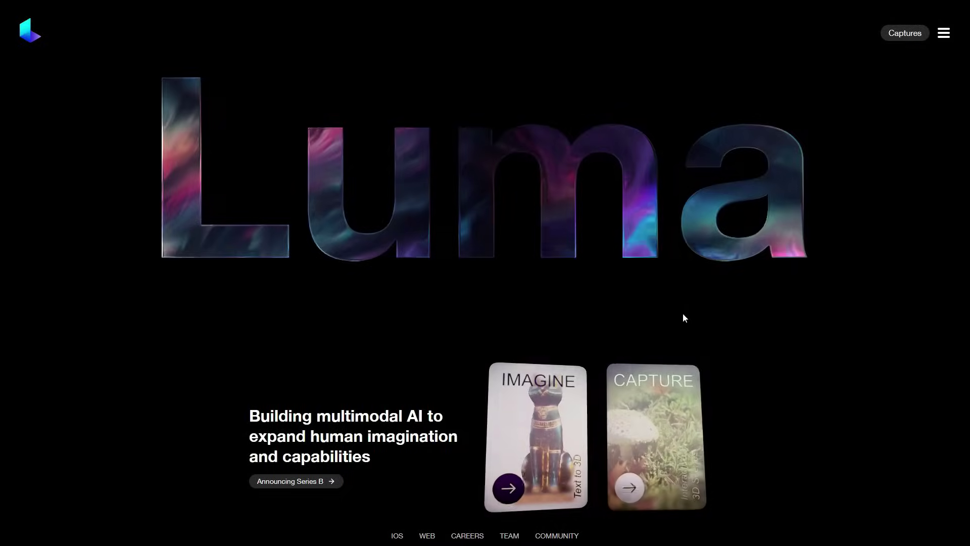
{"action": "left_click", "coordinate": [669, 432]}
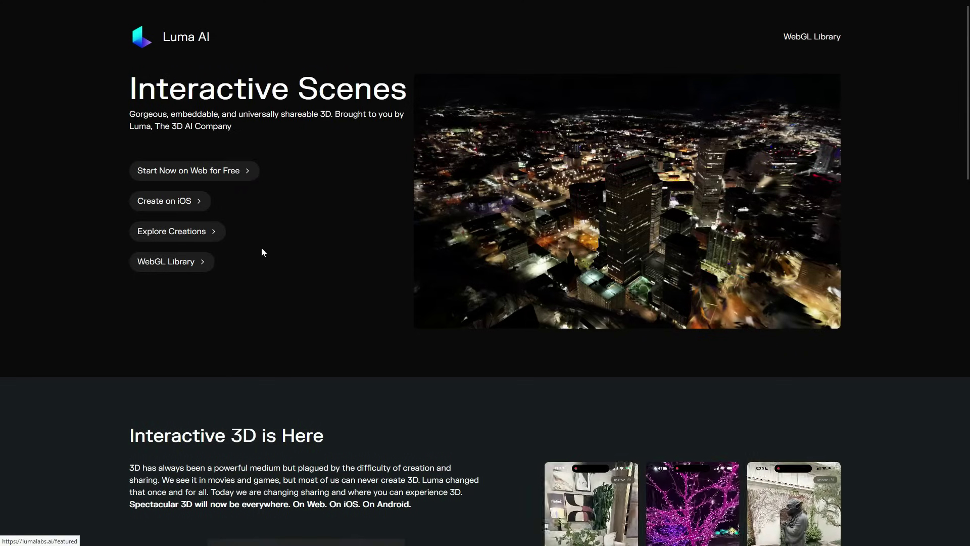
{"action": "left_click", "coordinate": [196, 233]}
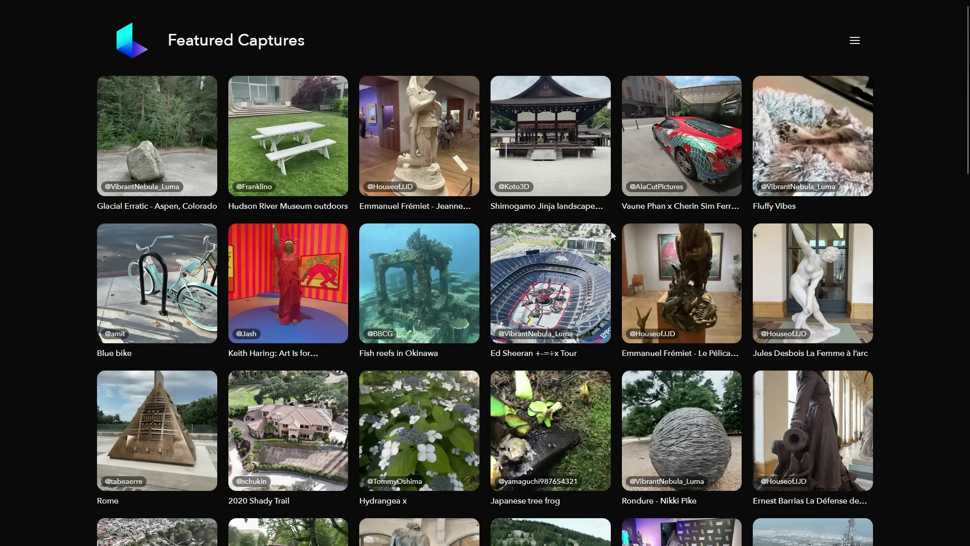
{"action": "scroll", "coordinate": [601, 272], "scroll_direction": "down", "scroll_amount": 3}
{"action": "scroll", "coordinate": [601, 272], "scroll_direction": "down", "scroll_amount": 7}
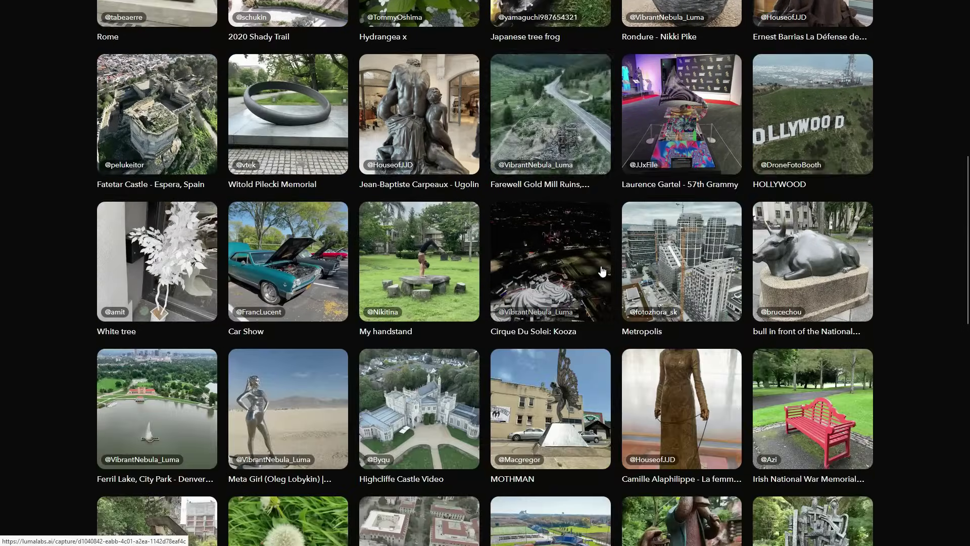
{"action": "scroll", "coordinate": [602, 272], "scroll_direction": "up", "scroll_amount": 3}
{"action": "scroll", "coordinate": [601, 272], "scroll_direction": "up", "scroll_amount": 7}
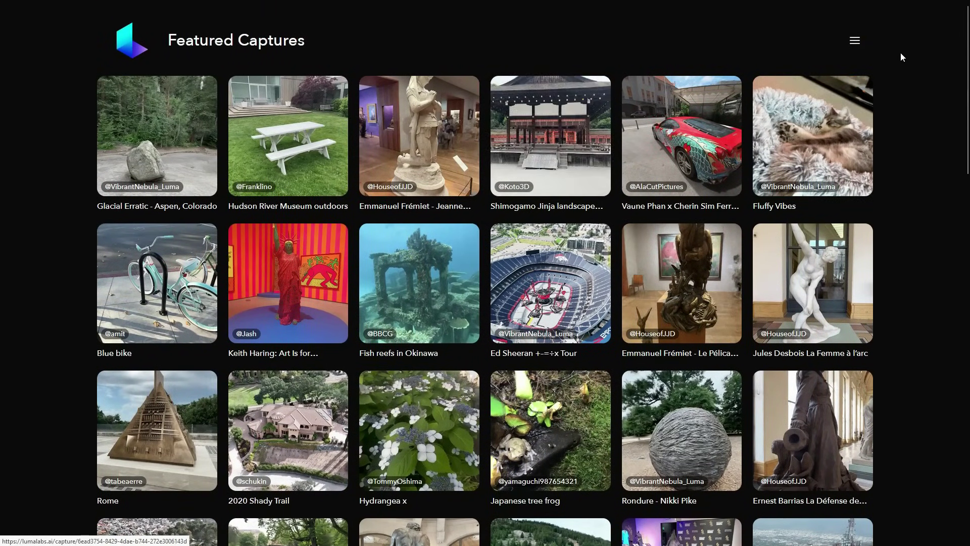
{"action": "left_click", "coordinate": [855, 41]}
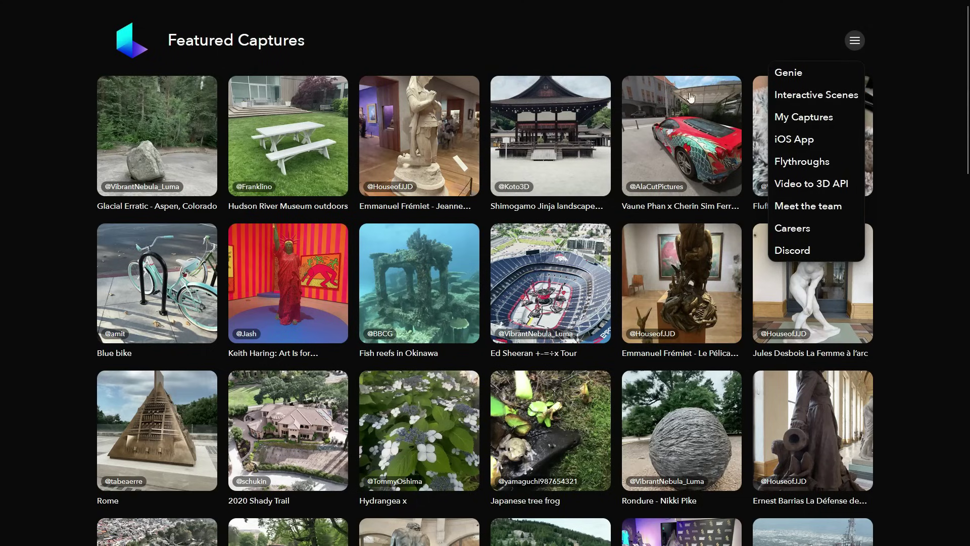
{"action": "left_click", "coordinate": [598, 57]}
{"action": "scroll", "coordinate": [610, 101], "scroll_direction": "down", "scroll_amount": 5}
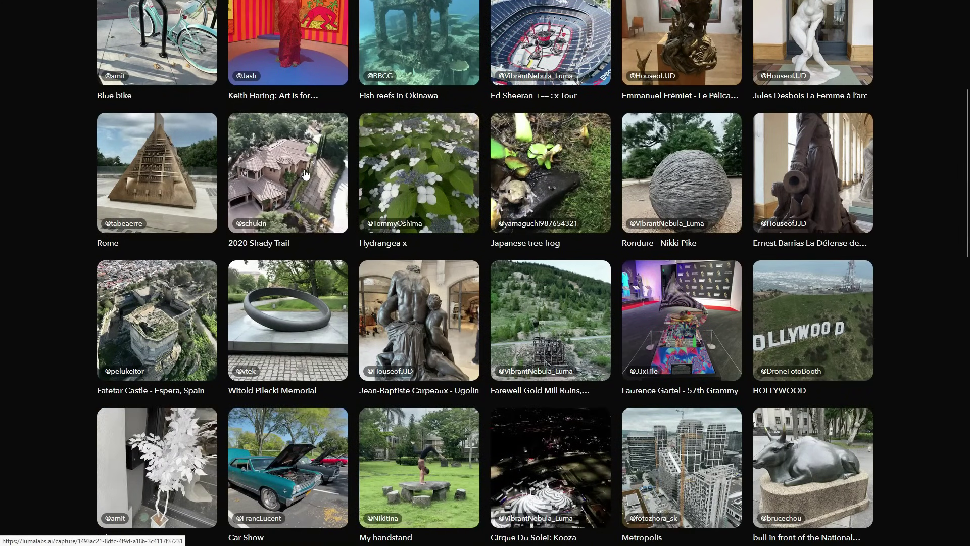
{"action": "scroll", "coordinate": [305, 174], "scroll_direction": "down", "scroll_amount": 2}
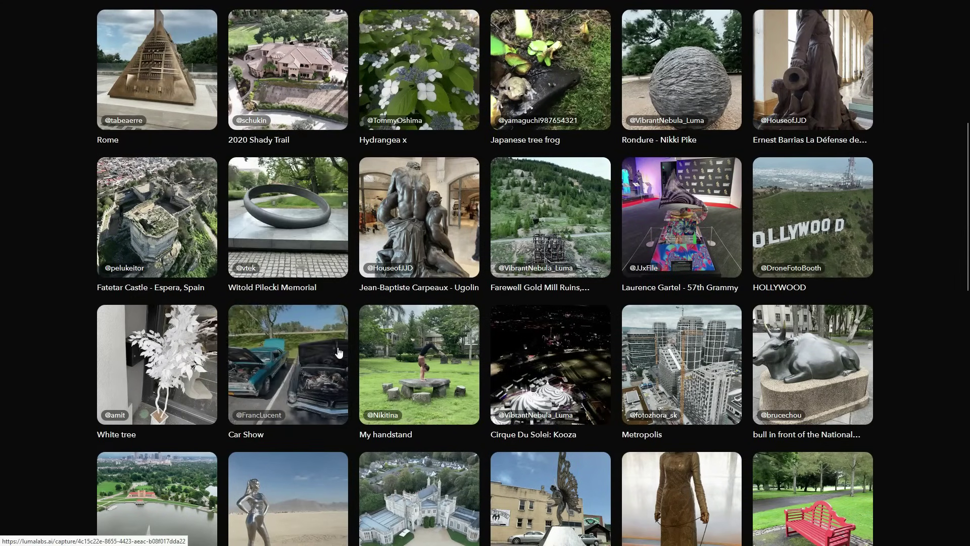
{"action": "scroll", "coordinate": [338, 352], "scroll_direction": "down", "scroll_amount": 2}
Open the My handstand capture, exit full screen, and head back via the Luma logo
{"action": "left_click", "coordinate": [480, 242]}
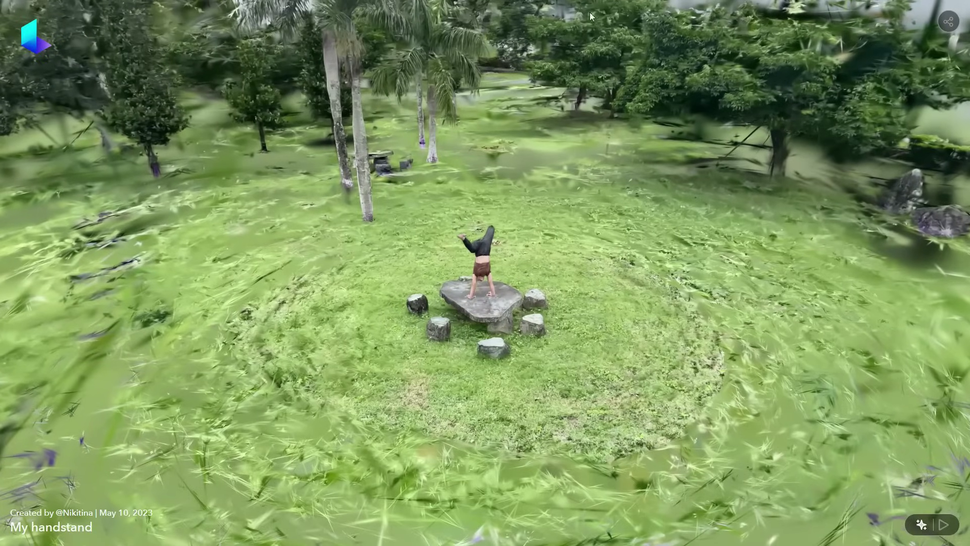
{"action": "key", "text": "Escape"}
{"action": "left_click", "coordinate": [33, 71]}
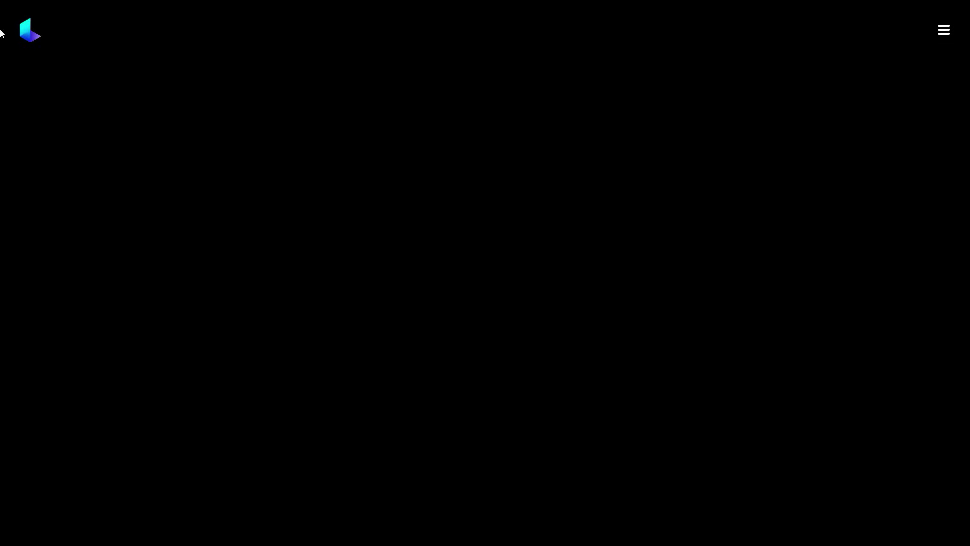
Go to My Captures from the navigation menu and dismiss the Create upload dialog
{"action": "left_click", "coordinate": [944, 36]}
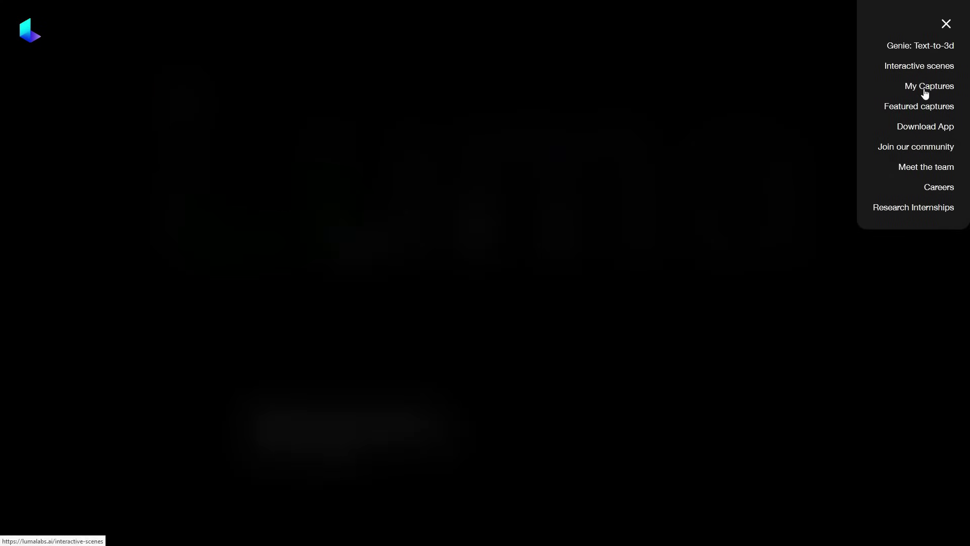
{"action": "left_click", "coordinate": [434, 132]}
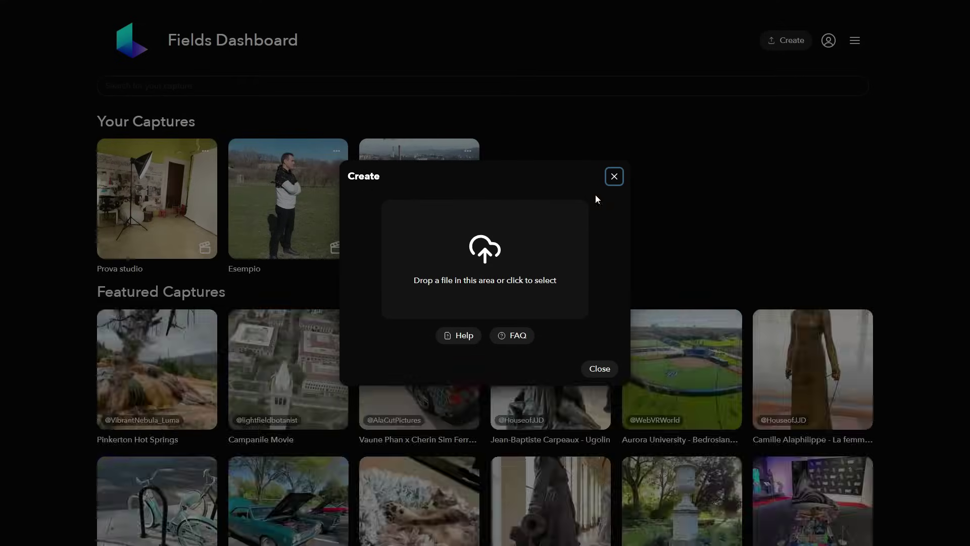
{"action": "left_click", "coordinate": [613, 177]}
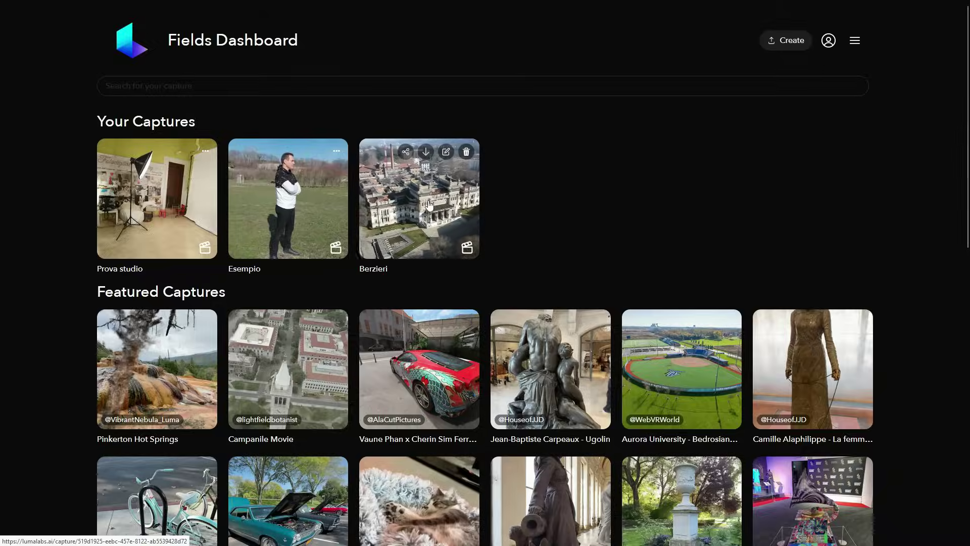
Open the Berzieri capture and orbit the camera around the Thermae spa building
{"action": "left_click", "coordinate": [430, 206]}
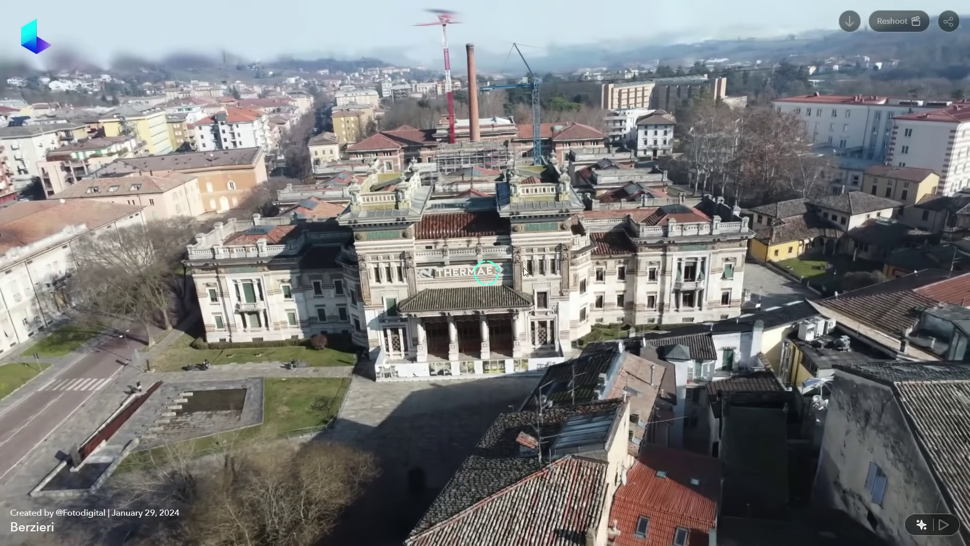
{"action": "left_click_drag", "start_coordinate": [523, 267], "coordinate": [508, 256]}
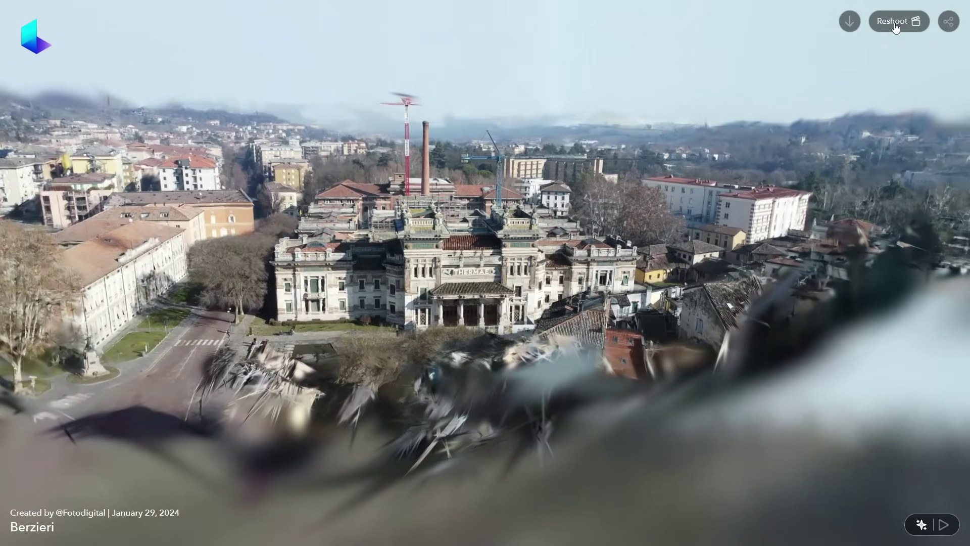
Start a Reshoot of Berzieri and turn the first-person camera toward the building
{"action": "left_click", "coordinate": [896, 28]}
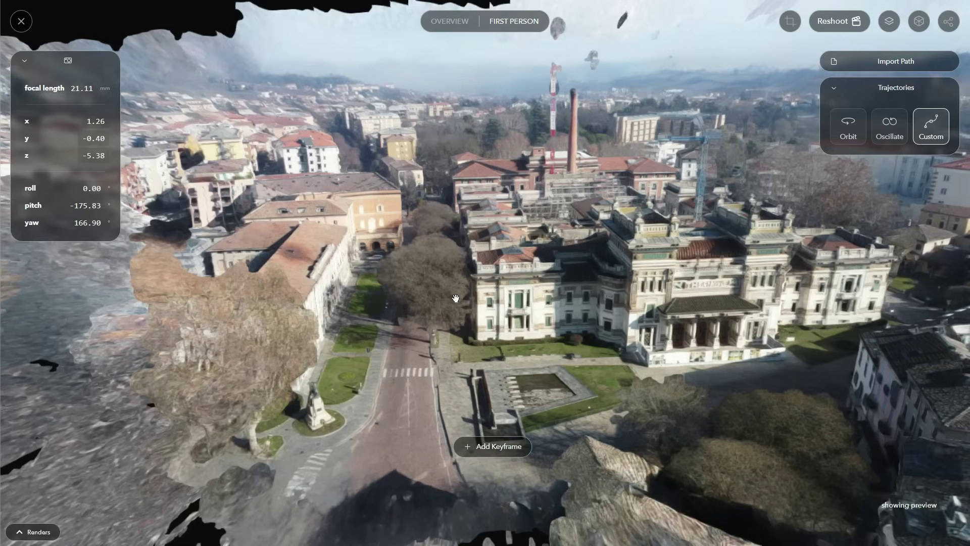
{"action": "left_click_drag", "start_coordinate": [644, 287], "coordinate": [625, 265]}
{"action": "left_click_drag", "start_coordinate": [692, 276], "coordinate": [660, 272]}
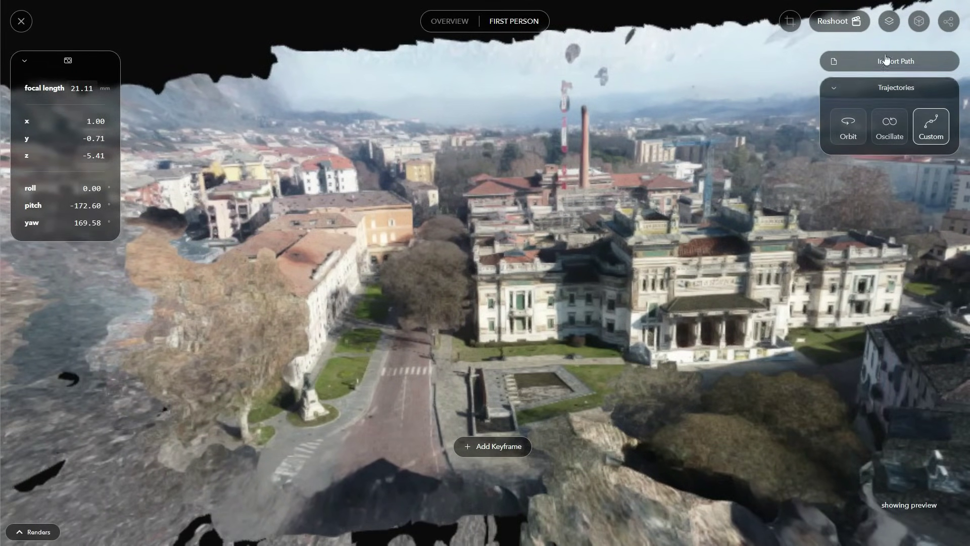
Hide the surroundings to isolate the Berzieri building, rotate it, and switch to untextured mesh view
{"action": "left_click", "coordinate": [891, 24]}
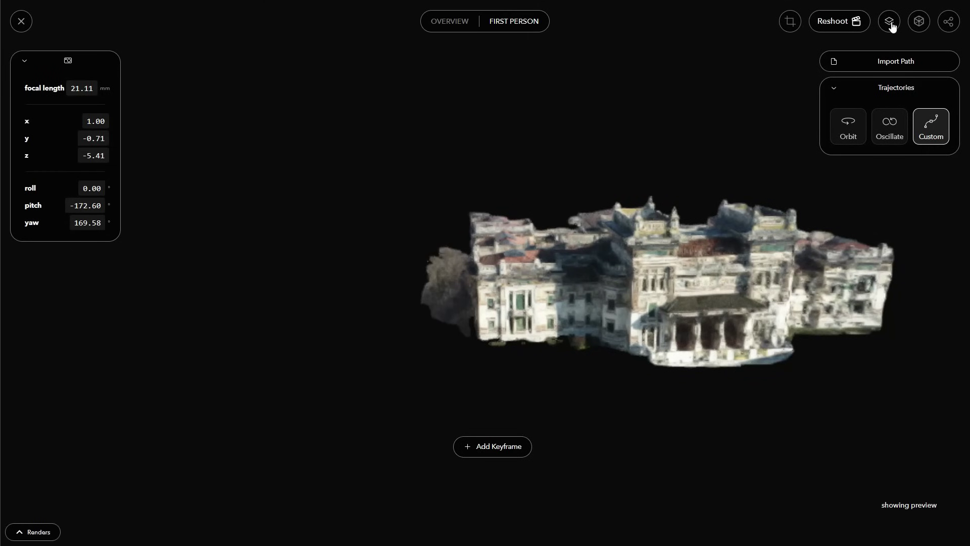
{"action": "left_click", "coordinate": [890, 24]}
{"action": "left_click", "coordinate": [891, 25]}
{"action": "mouse_move", "coordinate": [767, 227]}
{"action": "left_mouse_down"}
{"action": "mouse_move", "coordinate": [749, 249]}
{"action": "mouse_move", "coordinate": [774, 210]}
{"action": "left_mouse_up"}
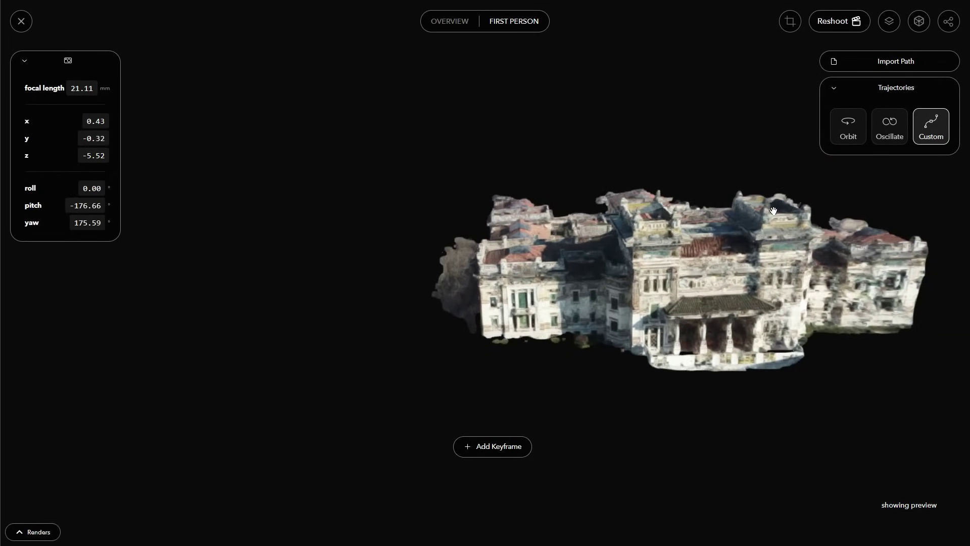
{"action": "left_click", "coordinate": [920, 25]}
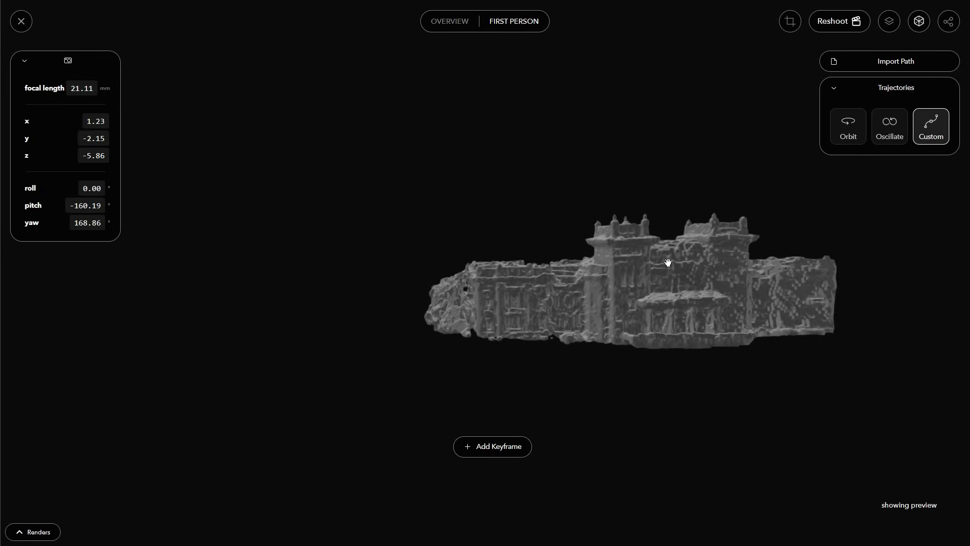
Zoom and orbit around the grey building mesh to inspect its geometry up close
{"action": "scroll", "coordinate": [668, 263], "scroll_direction": "down", "scroll_amount": 5}
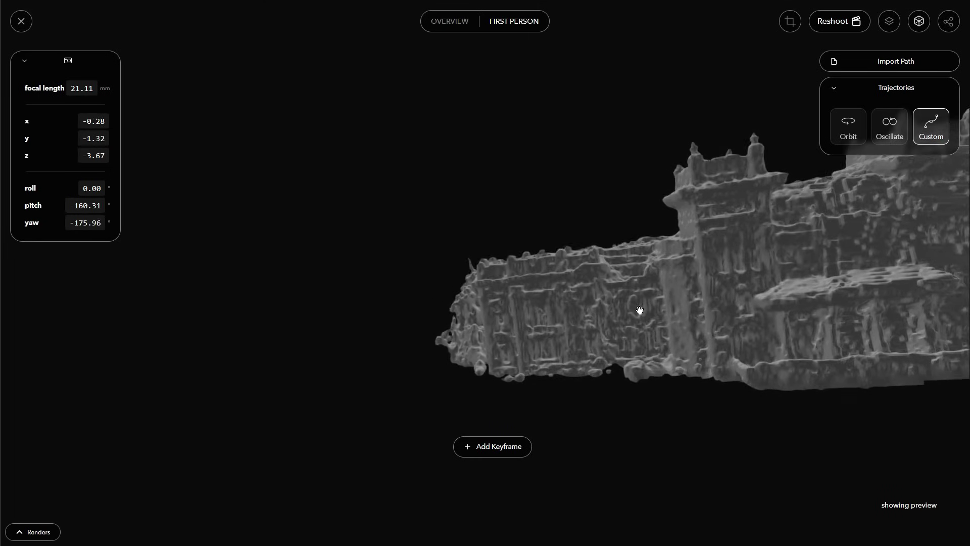
{"action": "left_click_drag", "start_coordinate": [701, 319], "coordinate": [721, 318]}
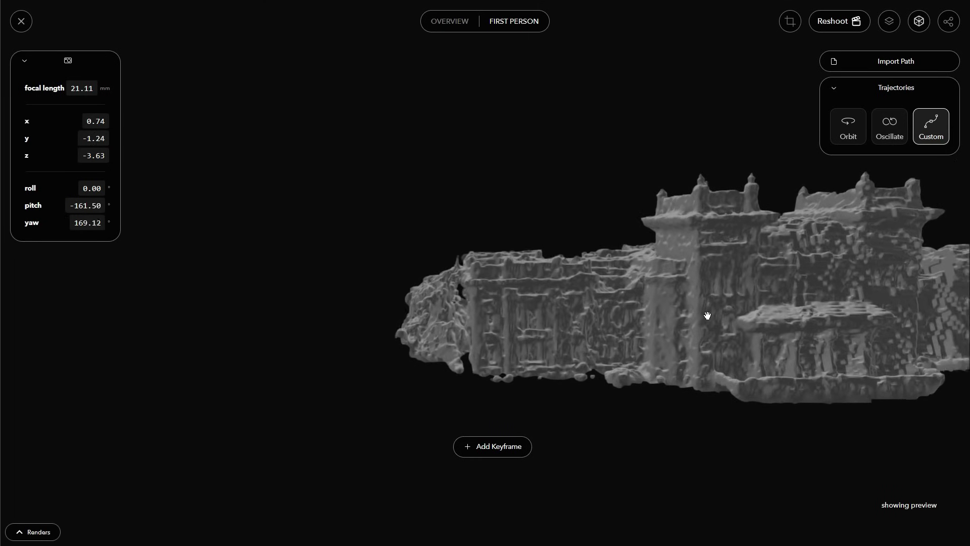
{"action": "scroll", "coordinate": [726, 317], "scroll_direction": "up", "scroll_amount": 5}
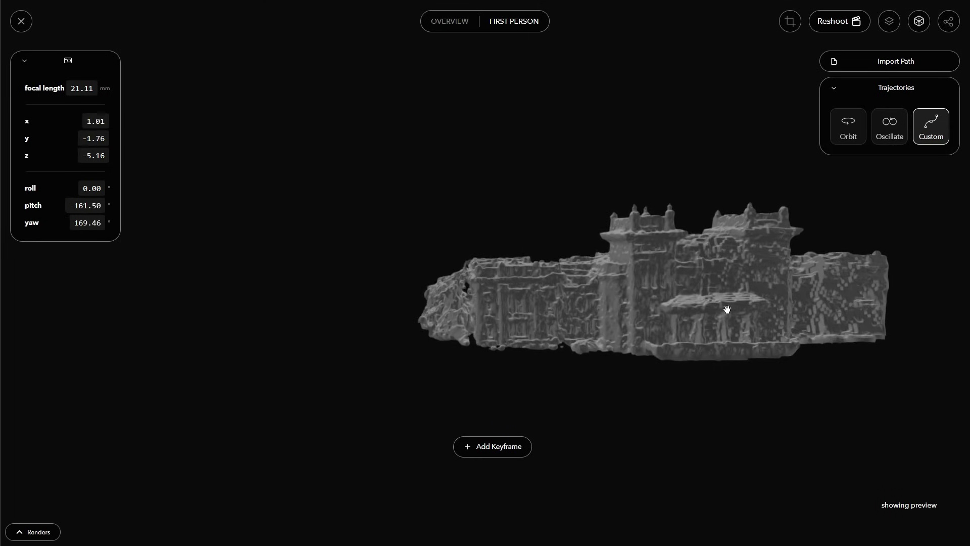
{"action": "scroll", "coordinate": [727, 308], "scroll_direction": "down", "scroll_amount": 3}
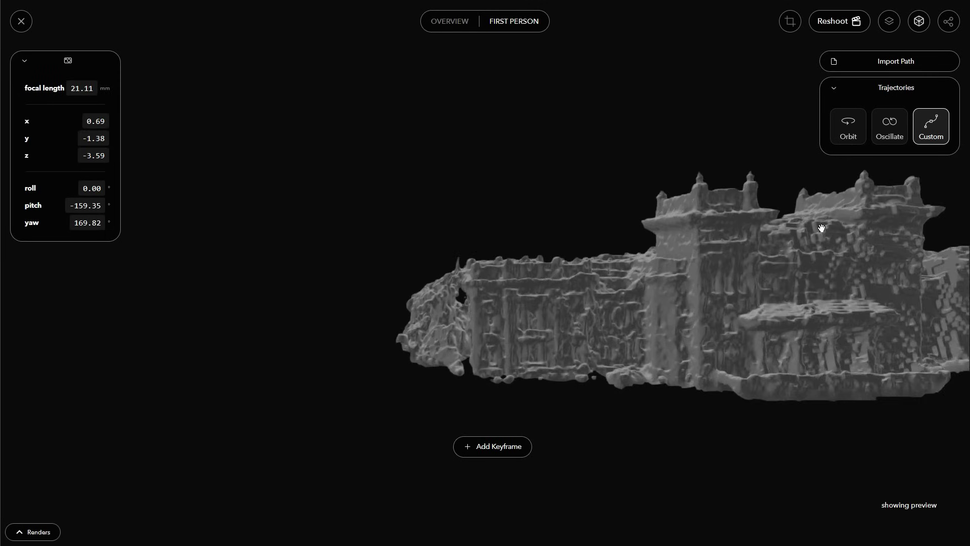
{"action": "scroll", "coordinate": [821, 279], "scroll_direction": "up", "scroll_amount": 3}
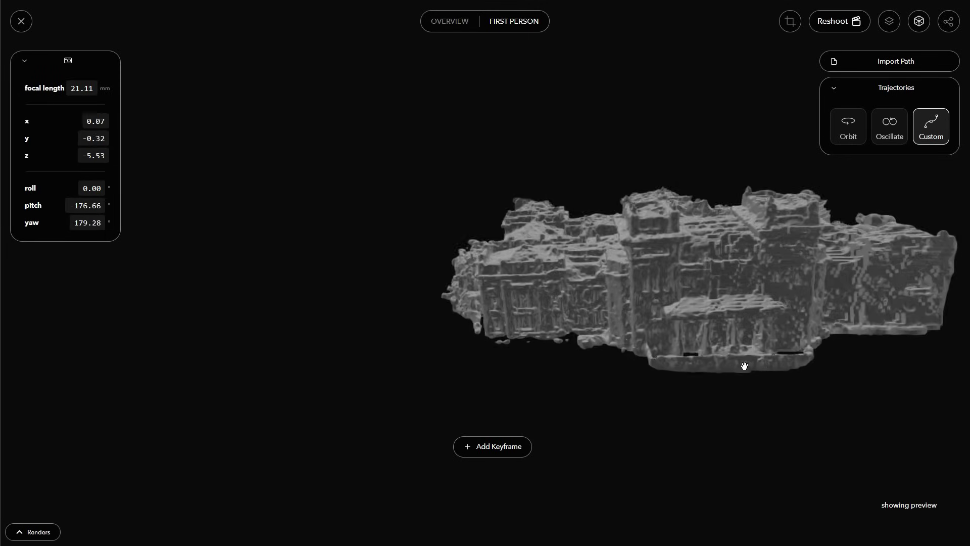
{"action": "left_click_drag", "start_coordinate": [744, 365], "coordinate": [763, 376]}
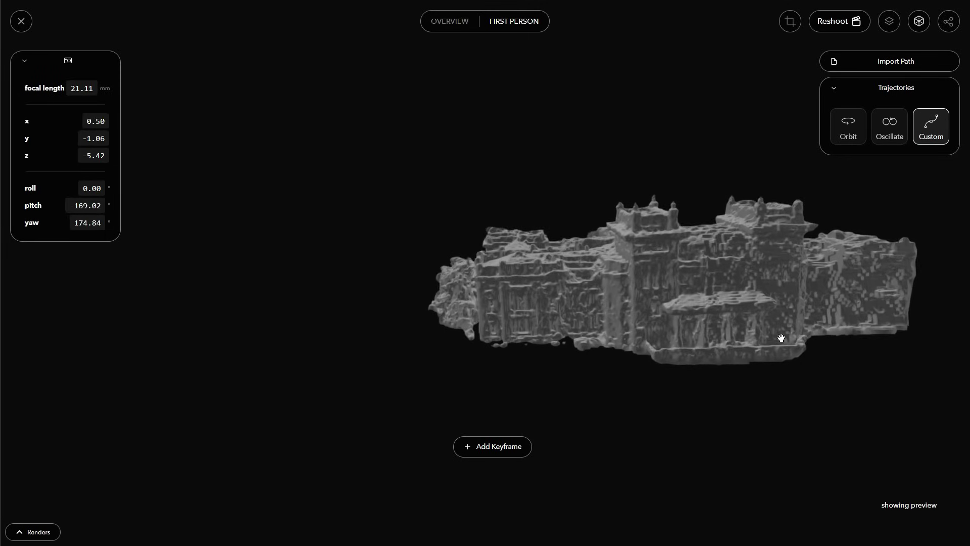
{"action": "scroll", "coordinate": [766, 310], "scroll_direction": "down", "scroll_amount": 2}
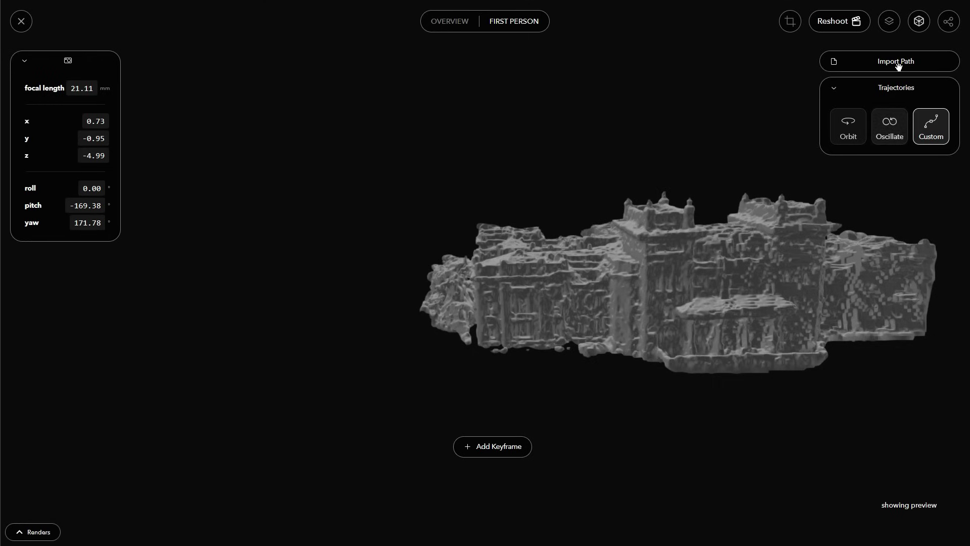
Restore the Berzieri building's full-colour textures and surrounding town, then swing the camera across it
{"action": "left_click", "coordinate": [916, 27]}
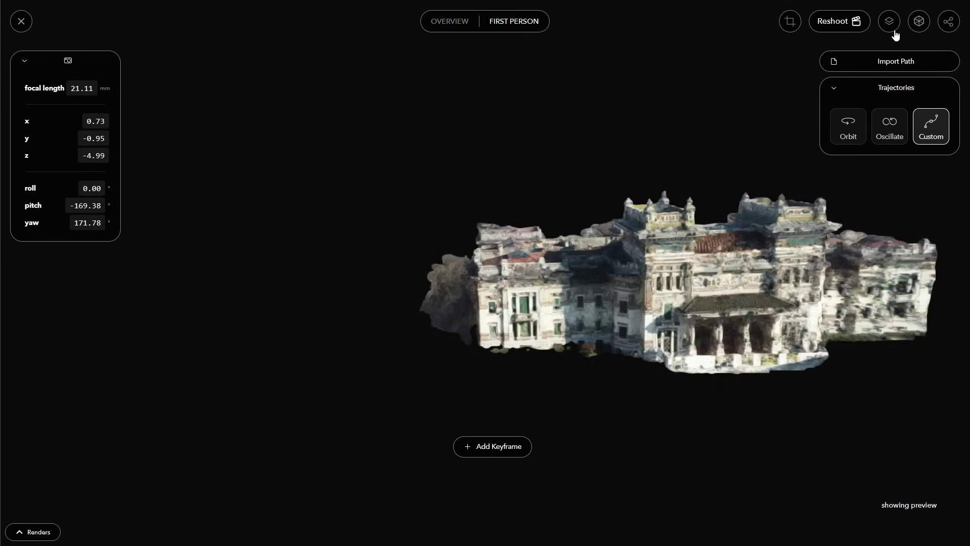
{"action": "left_click", "coordinate": [894, 30]}
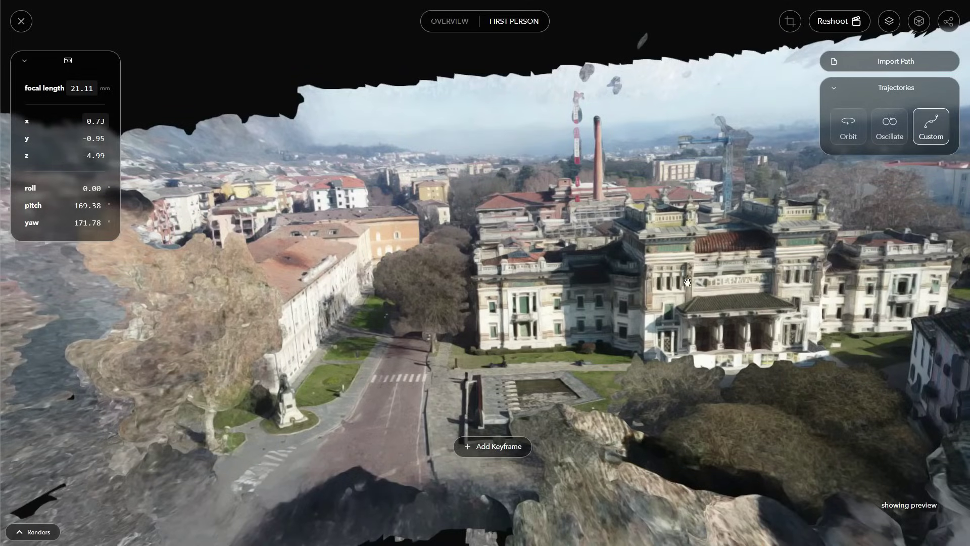
{"action": "left_click_drag", "start_coordinate": [643, 334], "coordinate": [744, 253]}
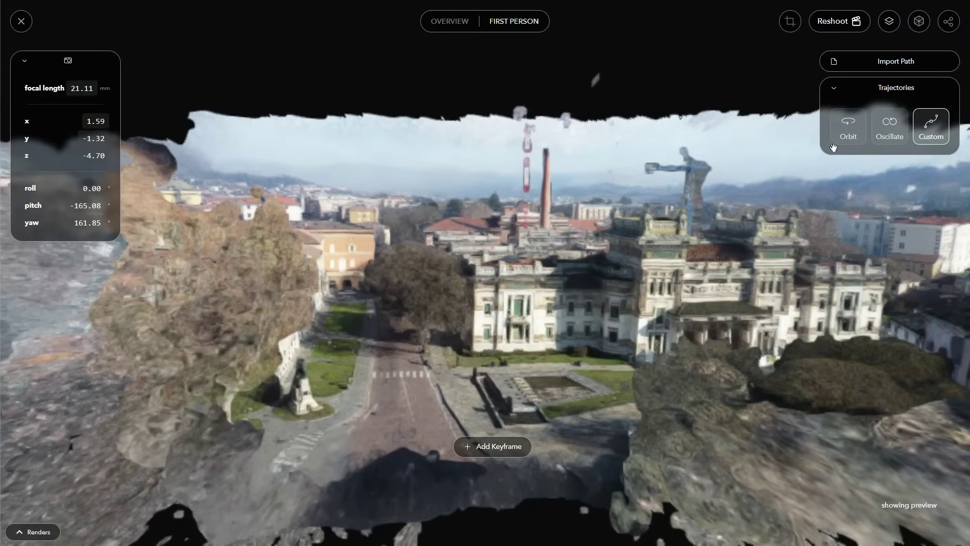
Close the Berzieri reshoot editor and open the Esempio capture from My Captures
{"action": "left_click", "coordinate": [22, 21]}
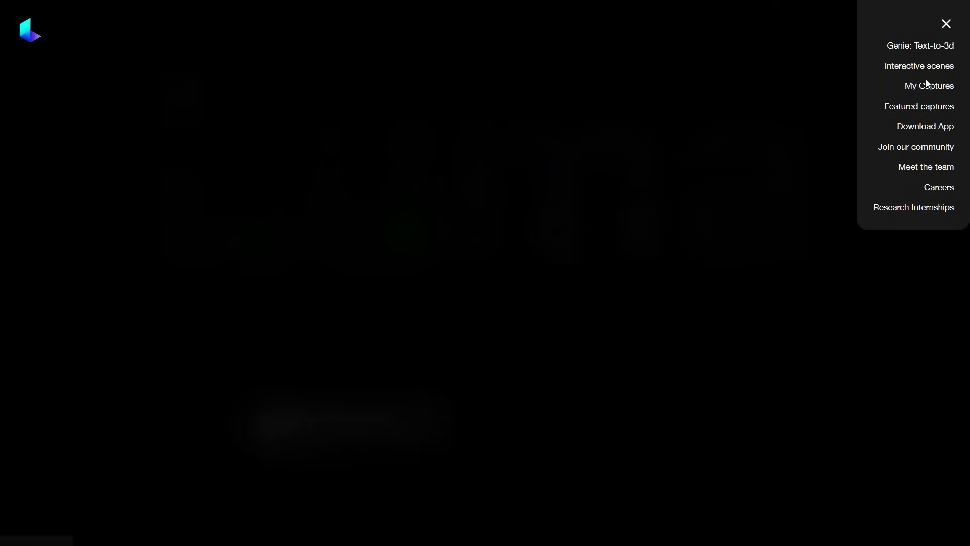
{"action": "left_click", "coordinate": [923, 89]}
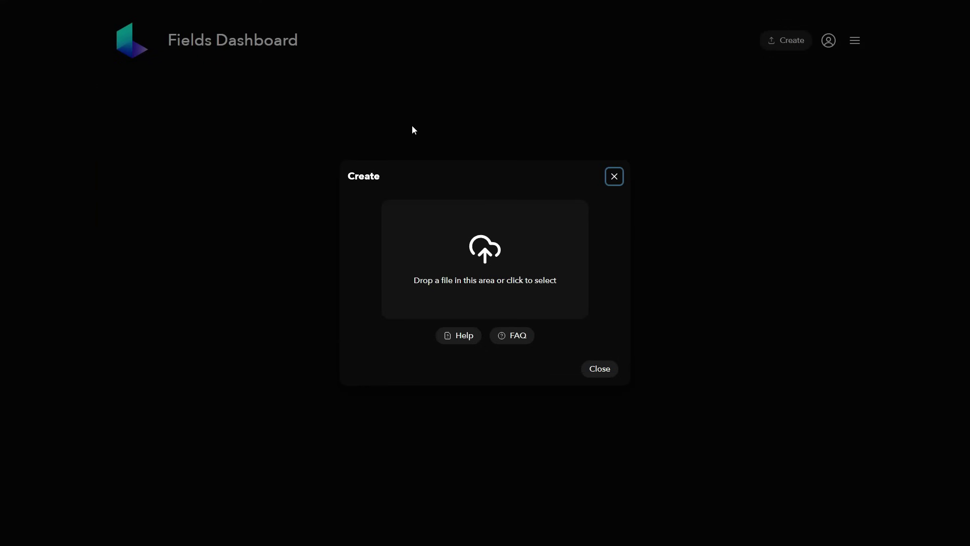
{"action": "left_click", "coordinate": [612, 182]}
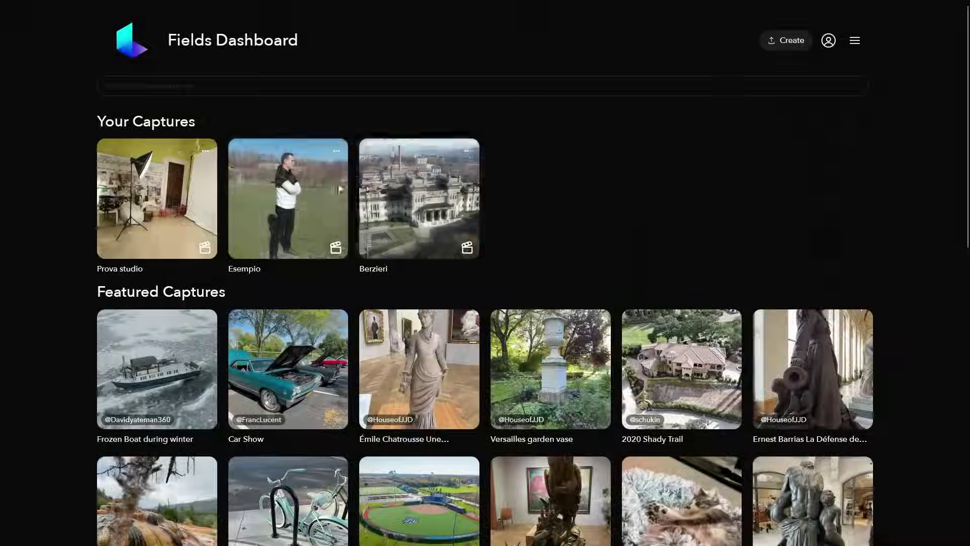
{"action": "left_click", "coordinate": [281, 193]}
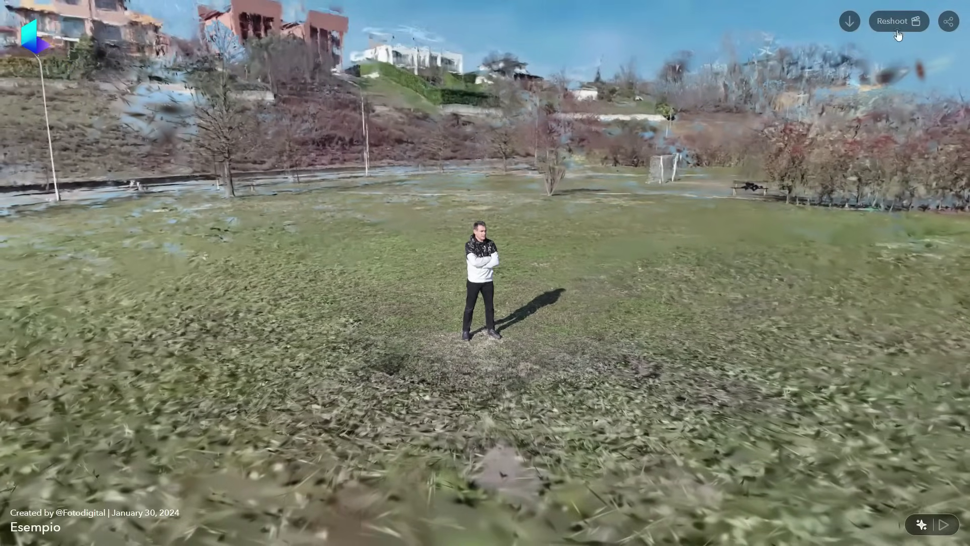
Start a reshoot of Esempio and read the proxy-geometry note behind 'showing preview'
{"action": "left_click", "coordinate": [898, 30]}
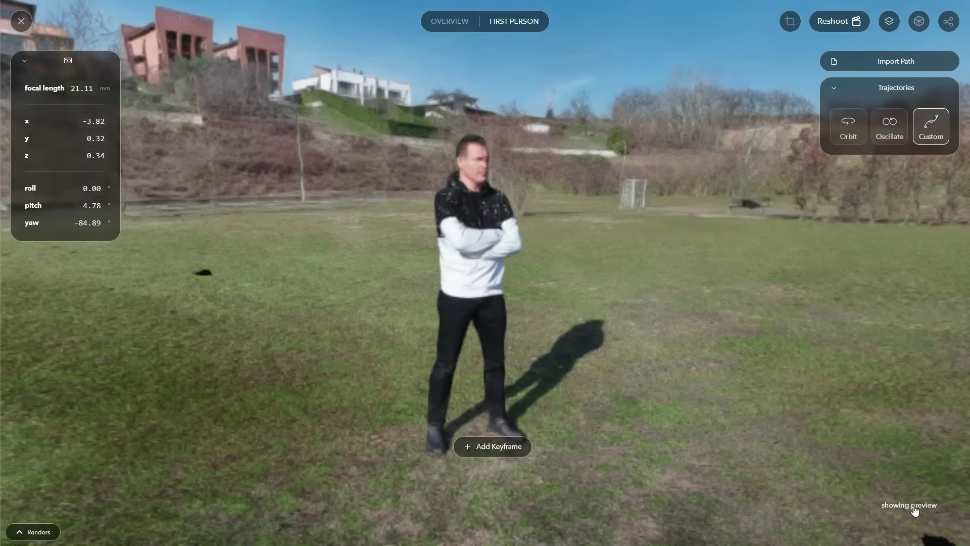
{"action": "left_click", "coordinate": [915, 508]}
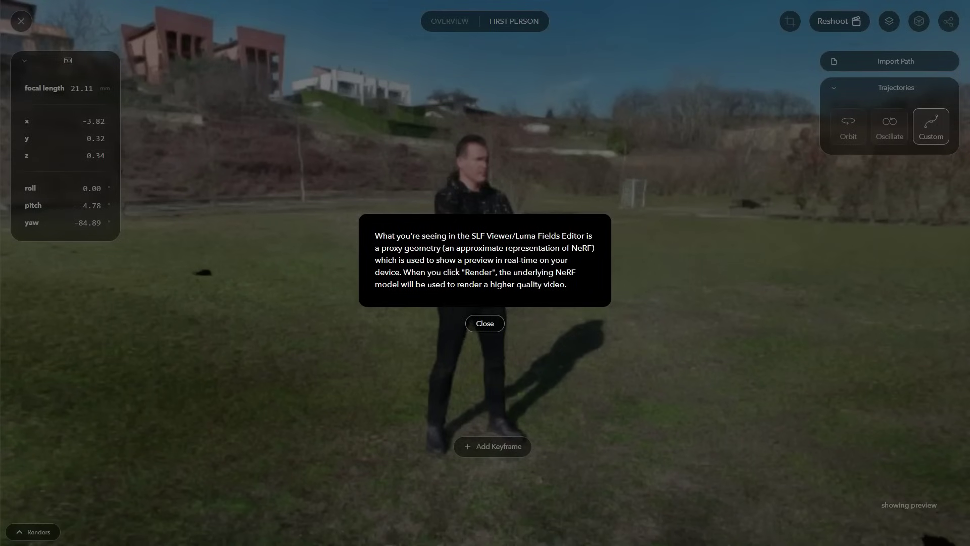
{"action": "left_click", "coordinate": [490, 323]}
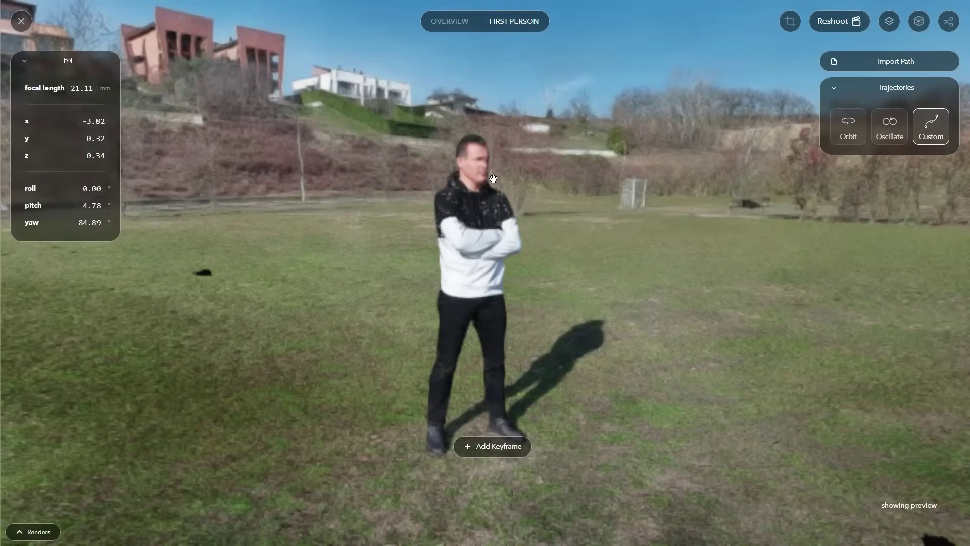
Isolate the man as an untextured grey mesh and orbit around it from several angles
{"action": "left_click", "coordinate": [895, 22]}
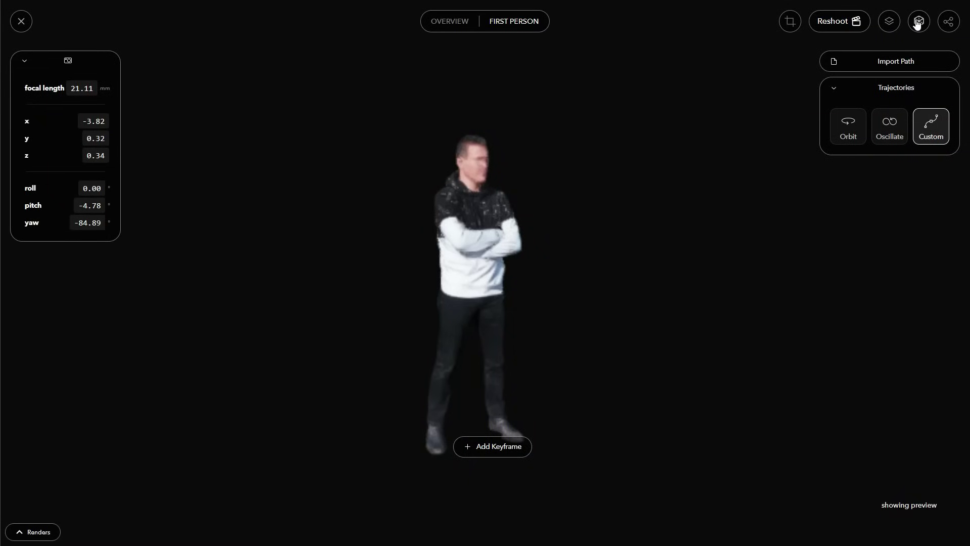
{"action": "left_click", "coordinate": [919, 22]}
{"action": "left_click_drag", "start_coordinate": [593, 251], "coordinate": [636, 249]}
{"action": "scroll", "coordinate": [637, 250], "scroll_direction": "down", "scroll_amount": 2}
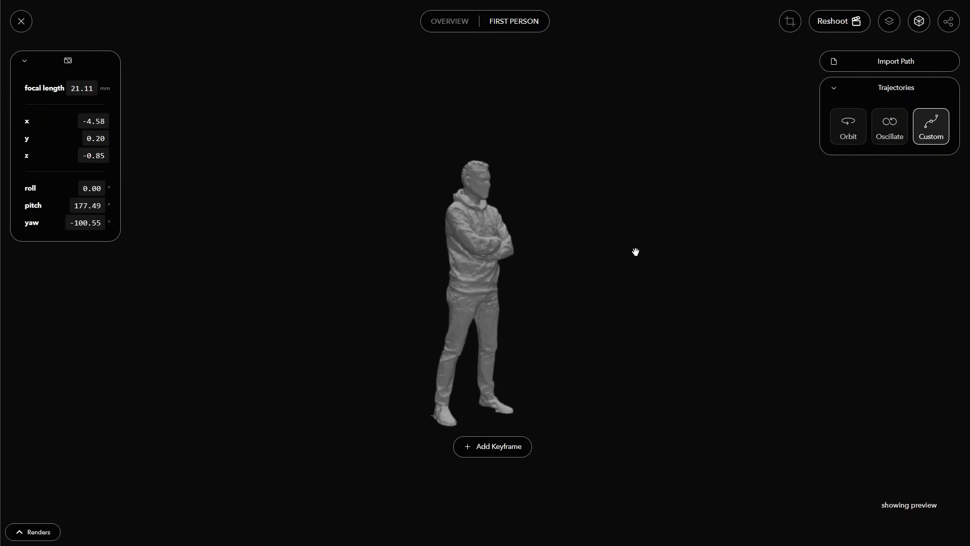
{"action": "mouse_move", "coordinate": [570, 301]}
{"action": "left_mouse_down"}
{"action": "mouse_move", "coordinate": [556, 269]}
{"action": "mouse_move", "coordinate": [444, 264]}
{"action": "mouse_move", "coordinate": [672, 277]}
{"action": "mouse_move", "coordinate": [473, 282]}
{"action": "mouse_move", "coordinate": [472, 329]}
{"action": "mouse_move", "coordinate": [579, 308]}
{"action": "left_mouse_up"}
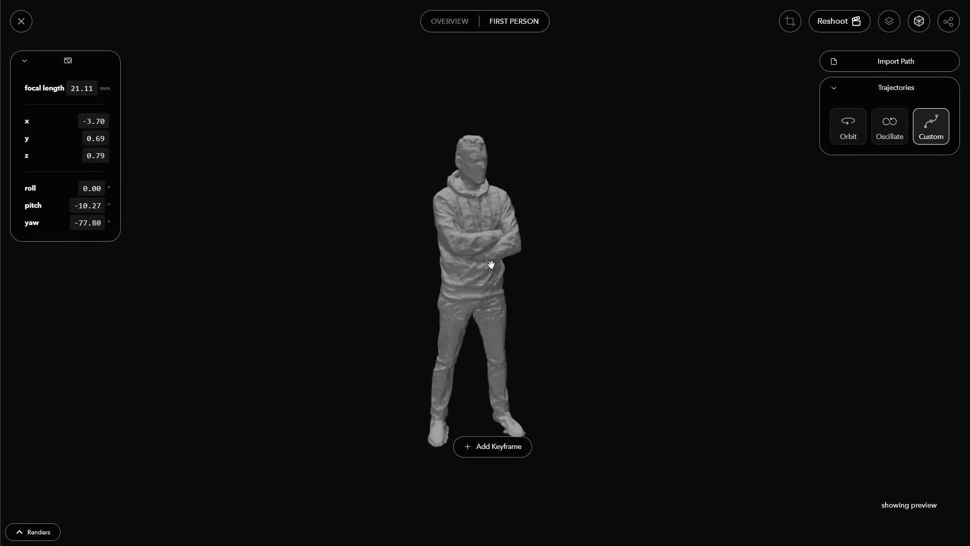
{"action": "scroll", "coordinate": [487, 239], "scroll_direction": "down", "scroll_amount": 3}
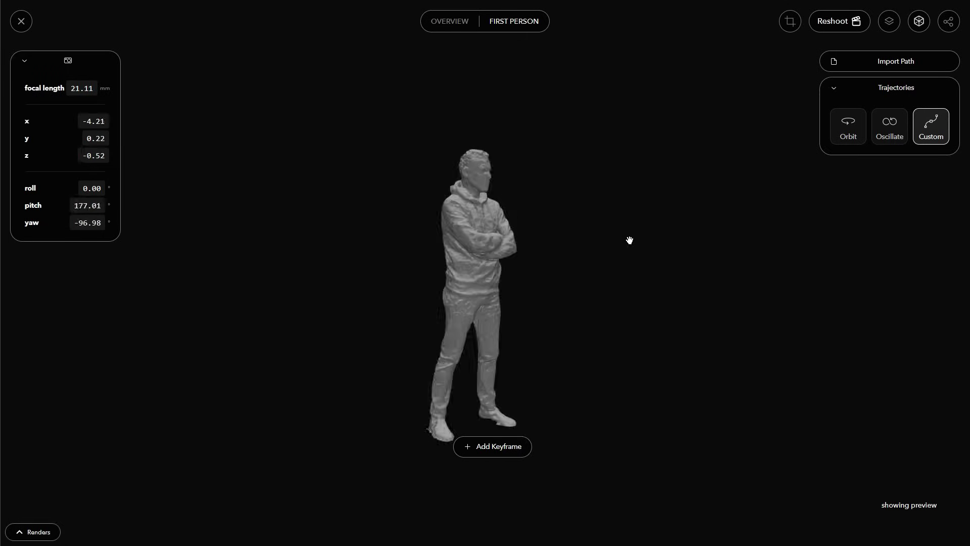
{"action": "left_click_drag", "start_coordinate": [590, 270], "coordinate": [514, 268]}
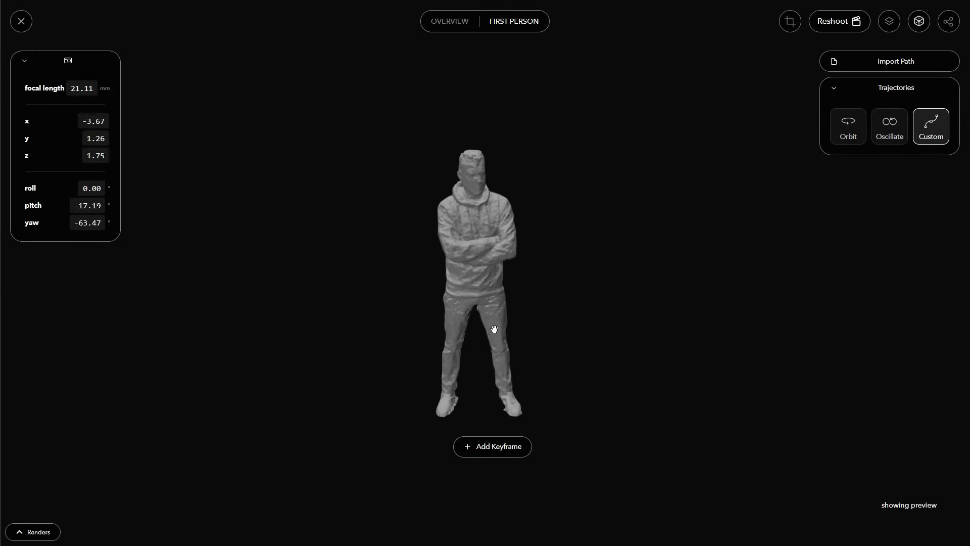
{"action": "left_click_drag", "start_coordinate": [494, 329], "coordinate": [503, 254]}
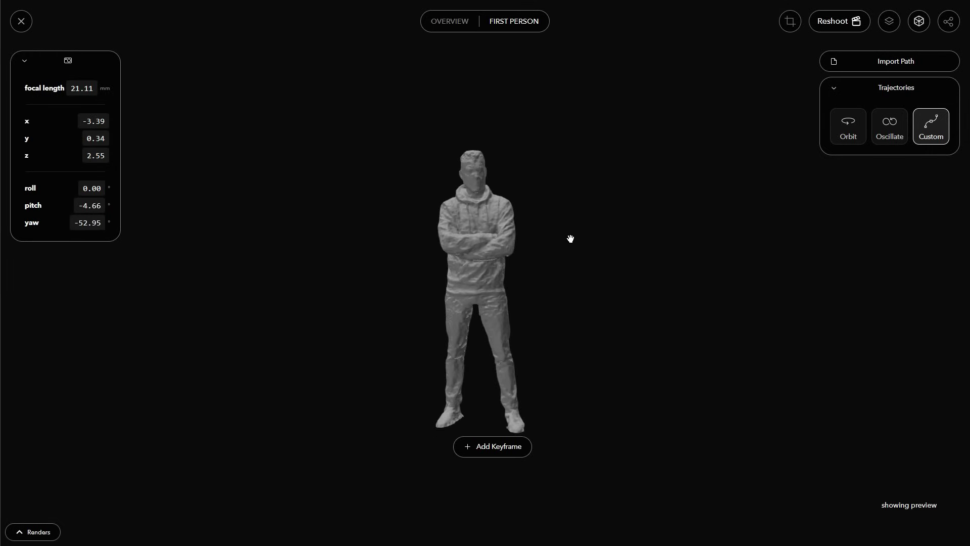
{"action": "left_click_drag", "start_coordinate": [570, 238], "coordinate": [607, 251]}
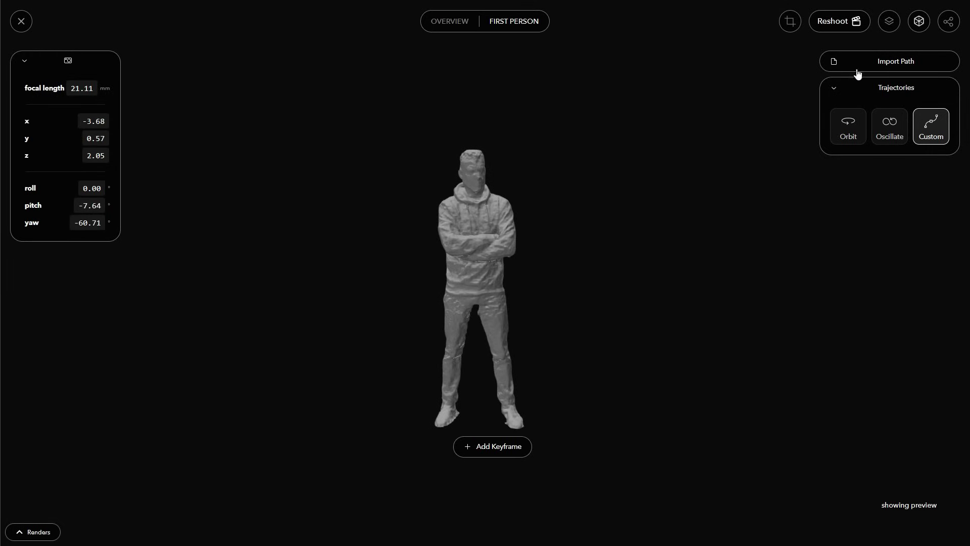
Toggle the surrounding environment on and off, ending hidden, and restore the full-colour figure
{"action": "left_click", "coordinate": [892, 26]}
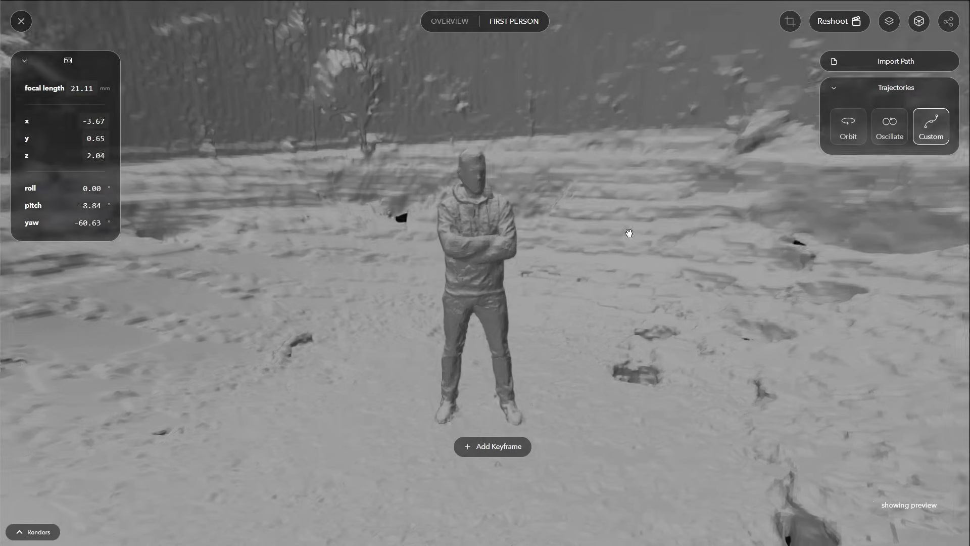
{"action": "left_click_drag", "start_coordinate": [628, 234], "coordinate": [724, 127]}
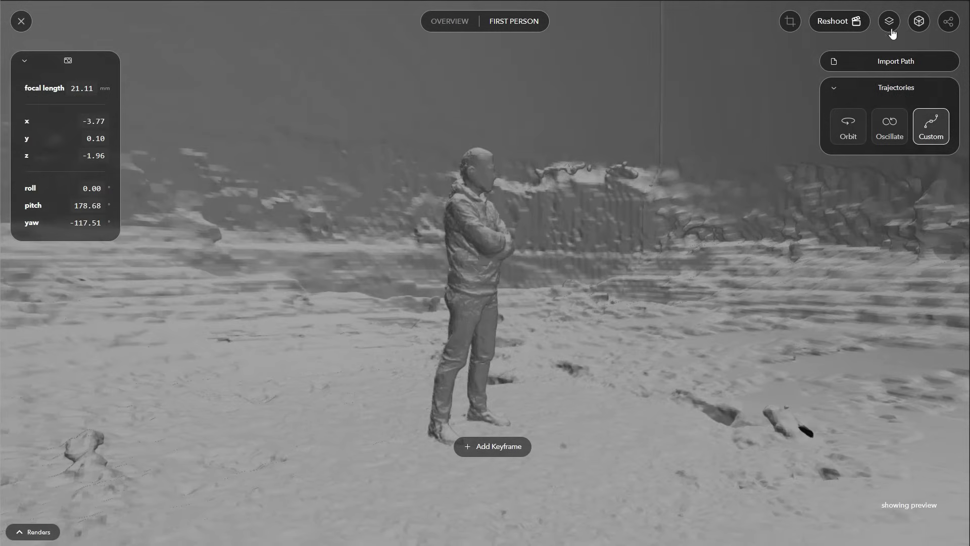
{"action": "left_click", "coordinate": [889, 26]}
{"action": "left_click", "coordinate": [889, 26]}
{"action": "left_click", "coordinate": [889, 26]}
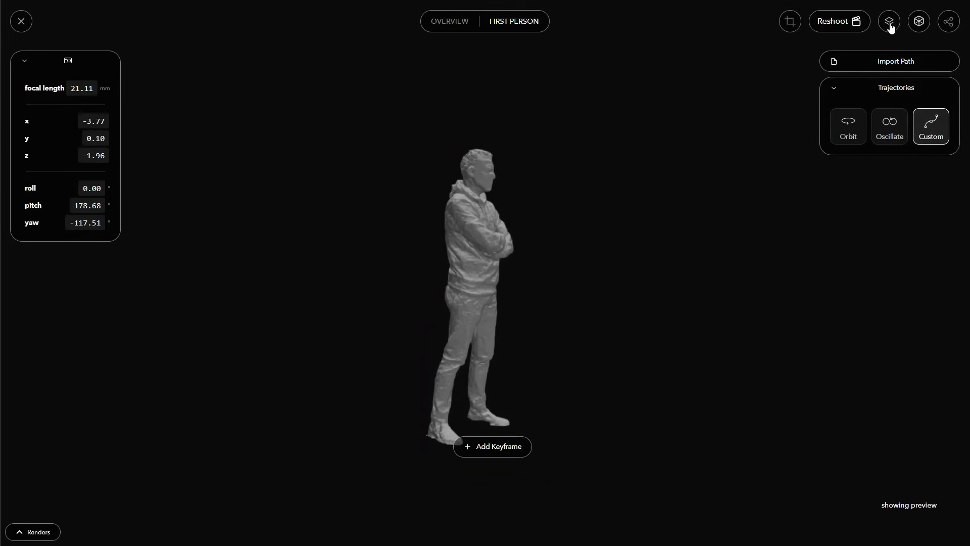
{"action": "left_click", "coordinate": [919, 23]}
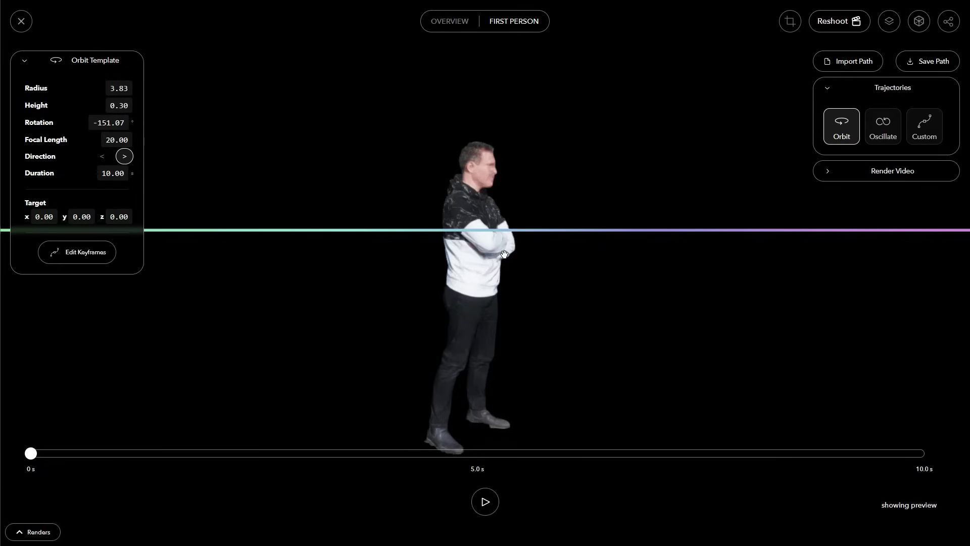
Tilt and zoom out to see the full 10-second orbit ellipse around the textured man
{"action": "left_click_drag", "start_coordinate": [484, 239], "coordinate": [325, 228]}
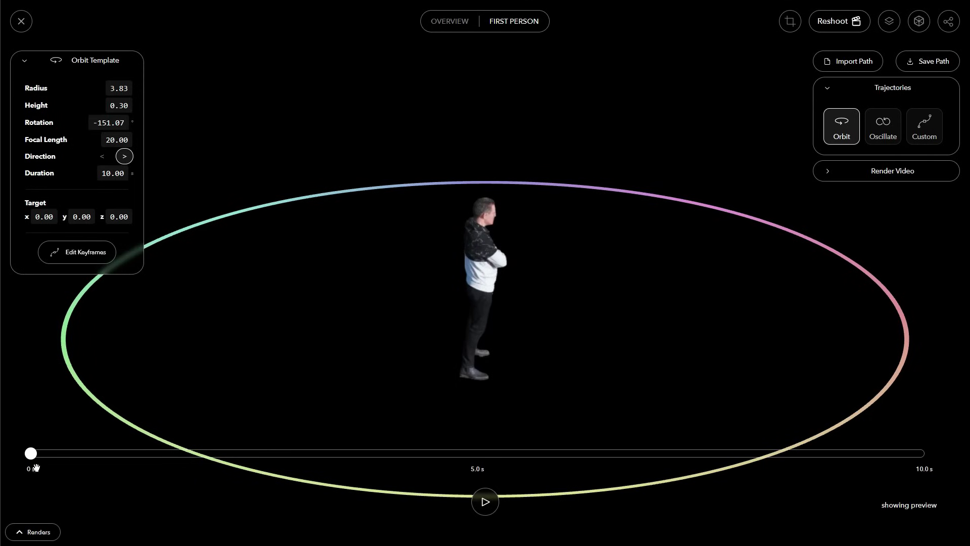
{"action": "left_click_drag", "start_coordinate": [41, 460], "coordinate": [426, 462]}
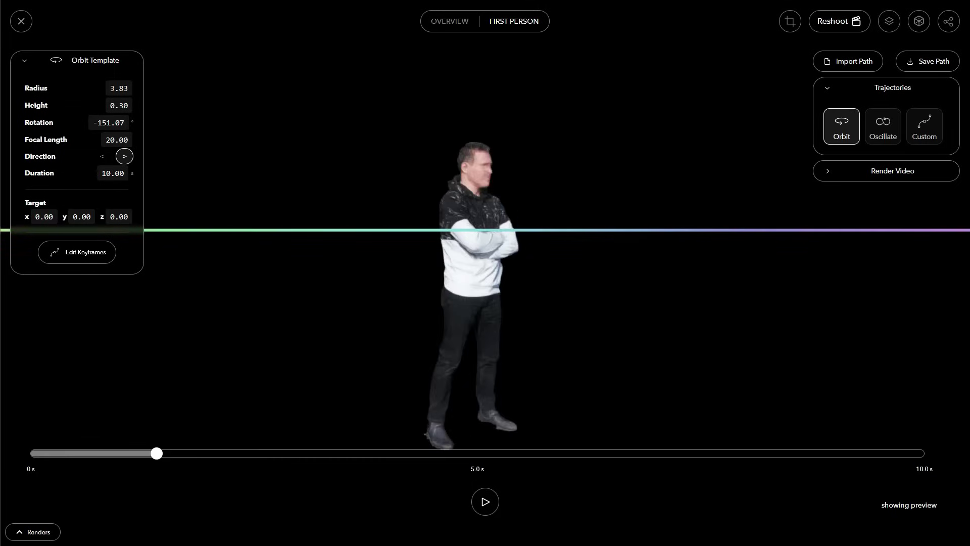
{"action": "left_click_drag", "start_coordinate": [505, 388], "coordinate": [516, 385]}
{"action": "scroll", "coordinate": [517, 388], "scroll_direction": "down", "scroll_amount": 4}
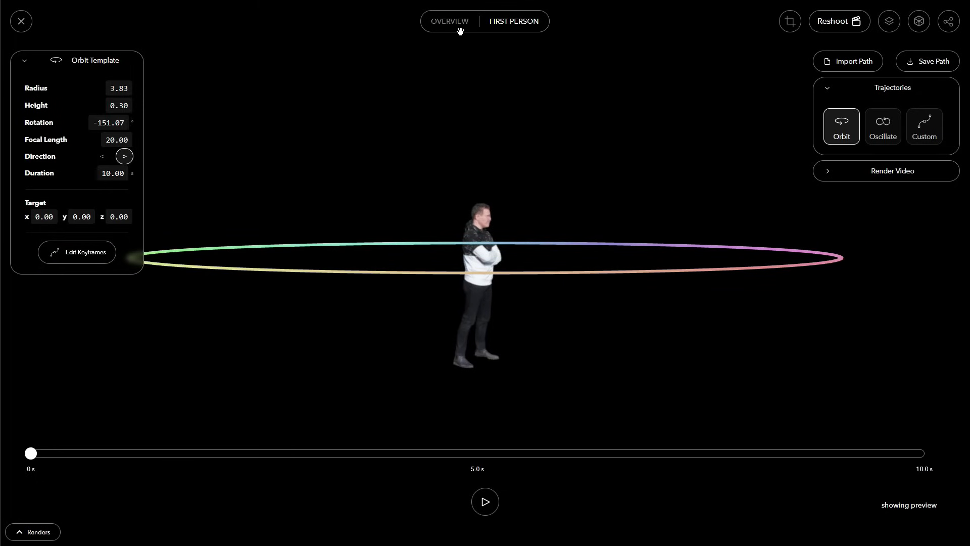
Exit Reshoot, orbit the Esempio field scene, and play the portrait source video before returning to 3D
{"action": "left_click", "coordinate": [21, 22]}
{"action": "scroll", "coordinate": [528, 232], "scroll_direction": "up", "scroll_amount": 5}
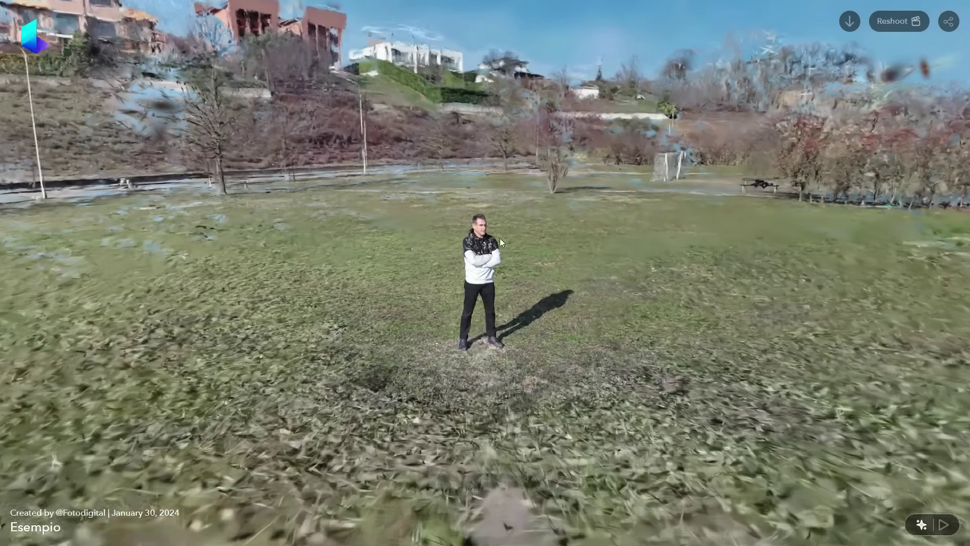
{"action": "scroll", "coordinate": [529, 232], "scroll_direction": "down", "scroll_amount": 5}
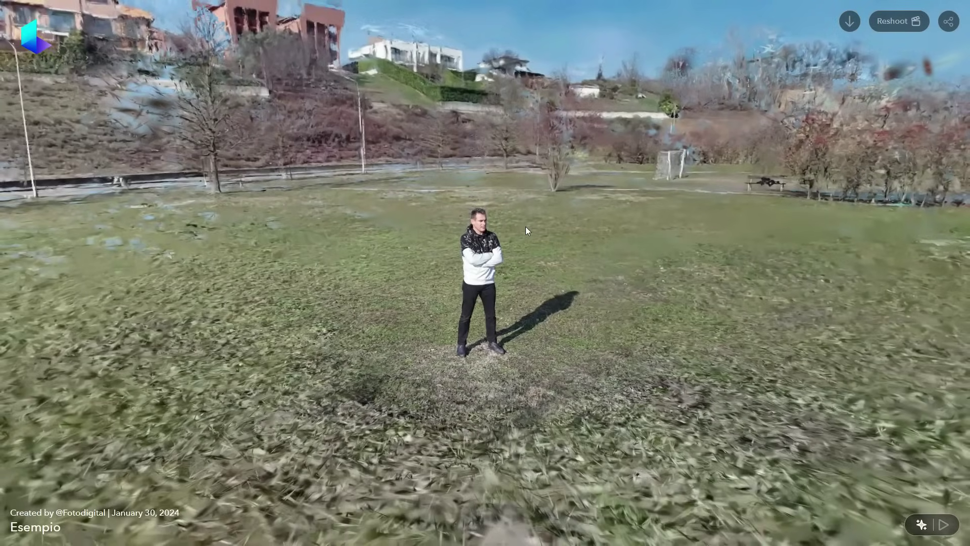
{"action": "left_click_drag", "start_coordinate": [525, 231], "coordinate": [536, 279]}
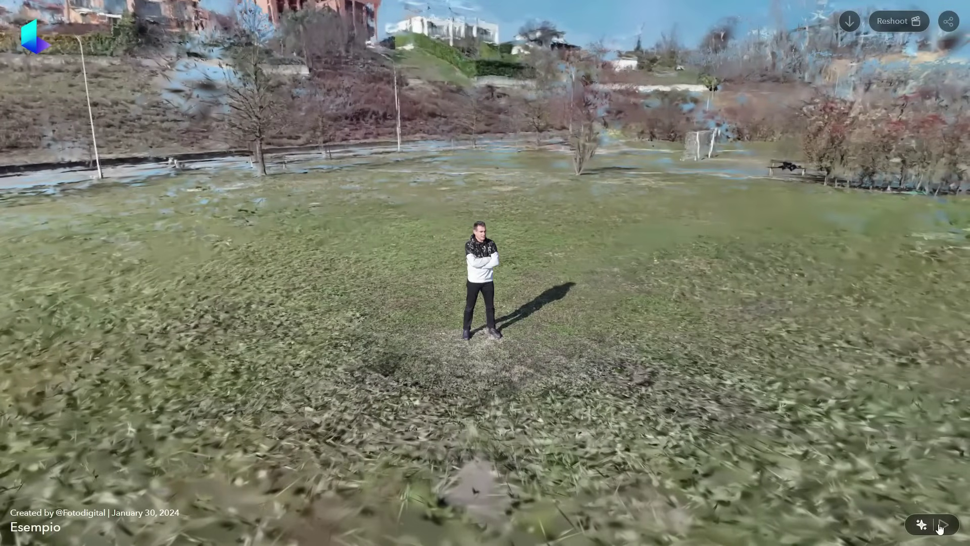
{"action": "left_click", "coordinate": [942, 525]}
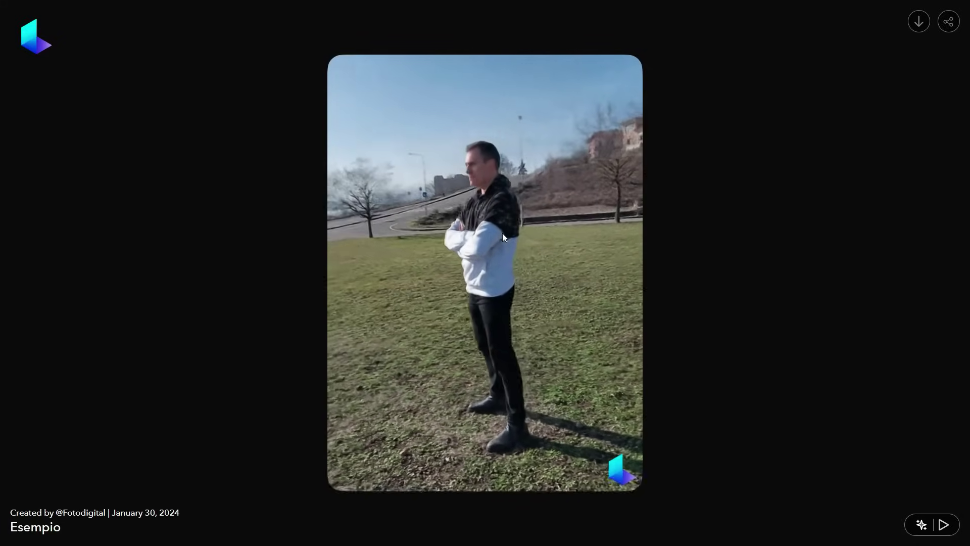
{"action": "left_click", "coordinate": [922, 525]}
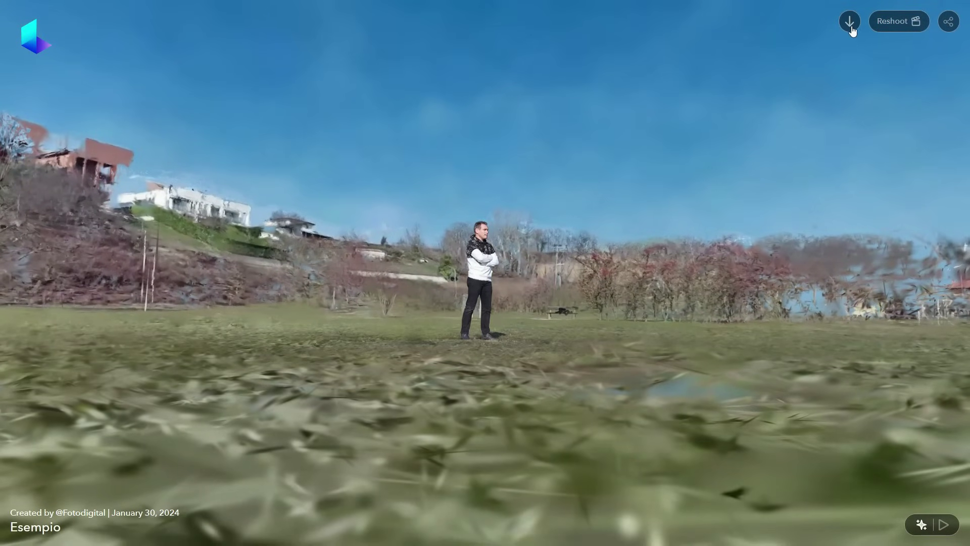
Download the Esempio_with_background.mp4 video render, then return to the Luma dashboard
{"action": "left_click", "coordinate": [850, 23]}
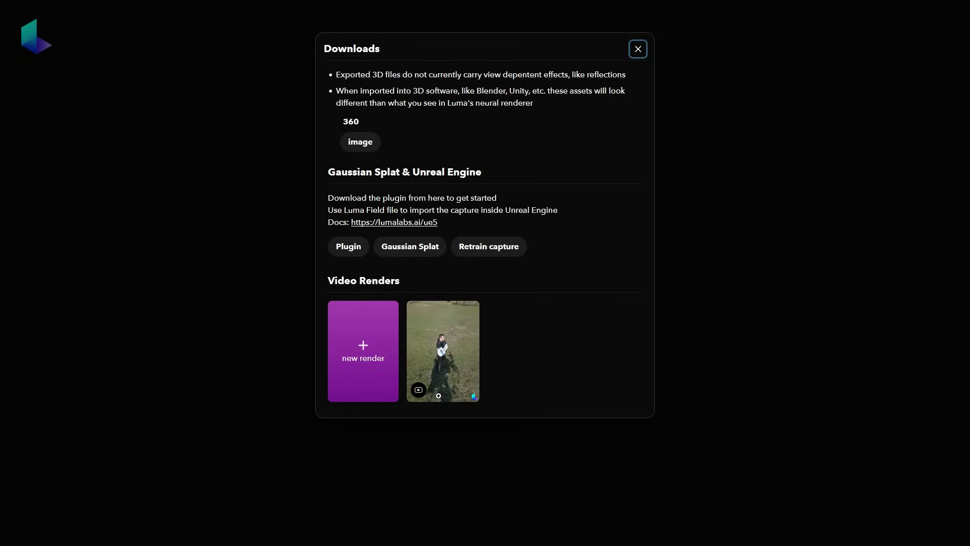
{"action": "left_click", "coordinate": [438, 357]}
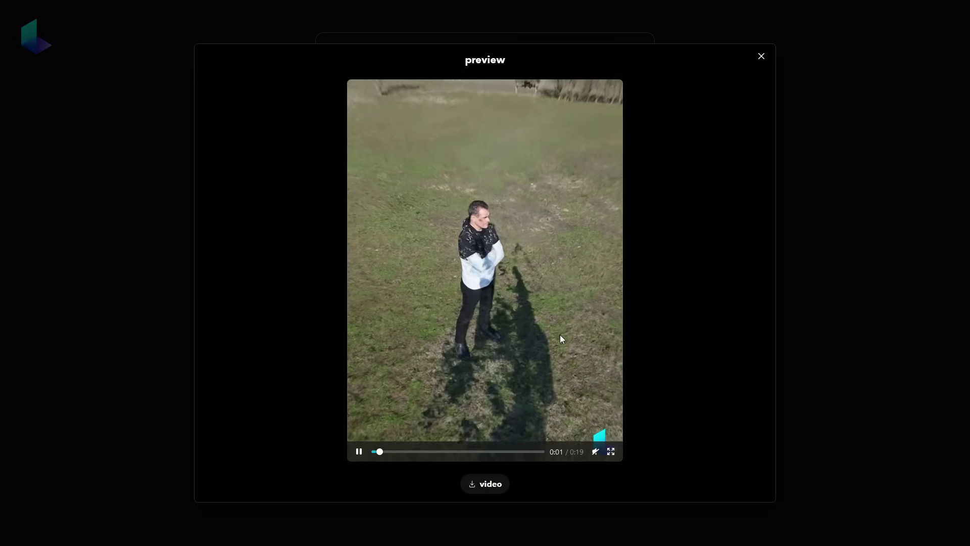
{"action": "left_click", "coordinate": [489, 487]}
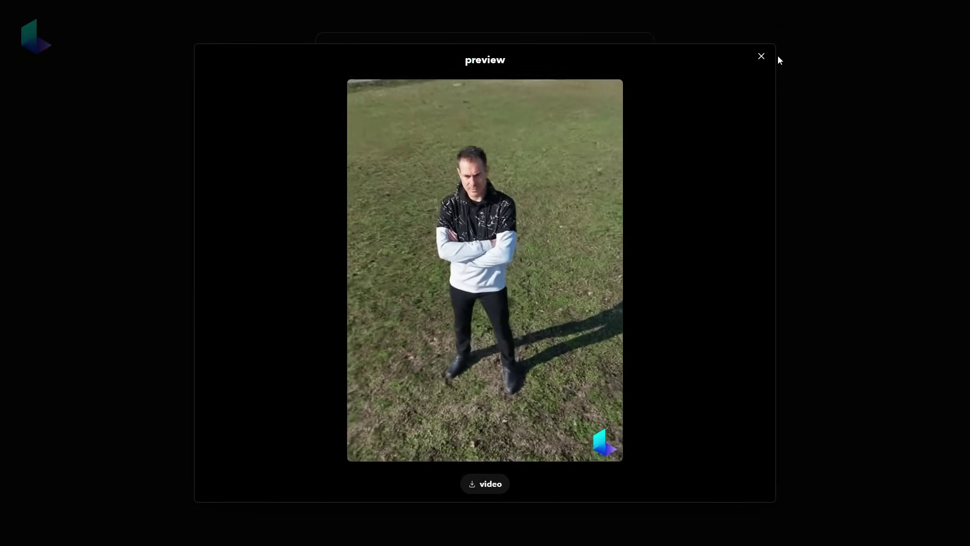
{"action": "left_click", "coordinate": [762, 57]}
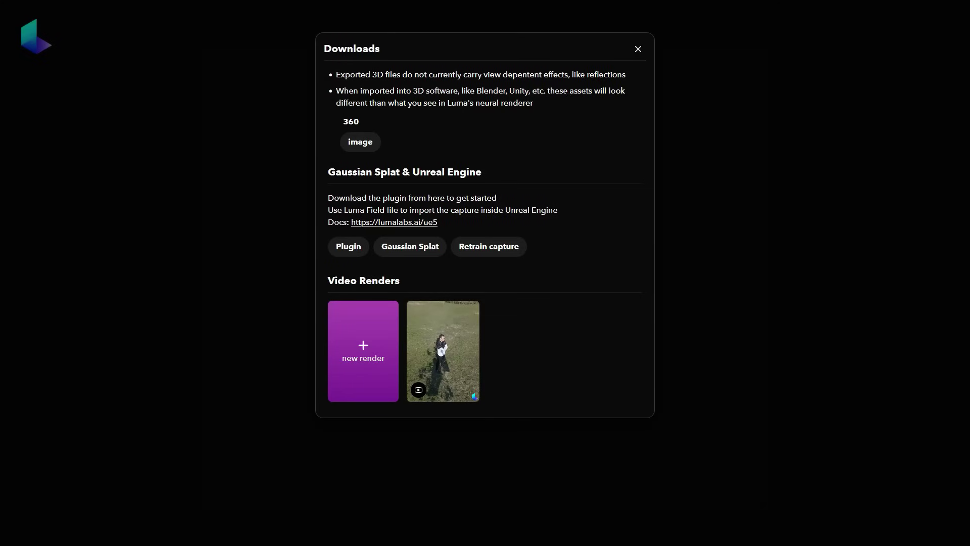
{"action": "left_click", "coordinate": [640, 50]}
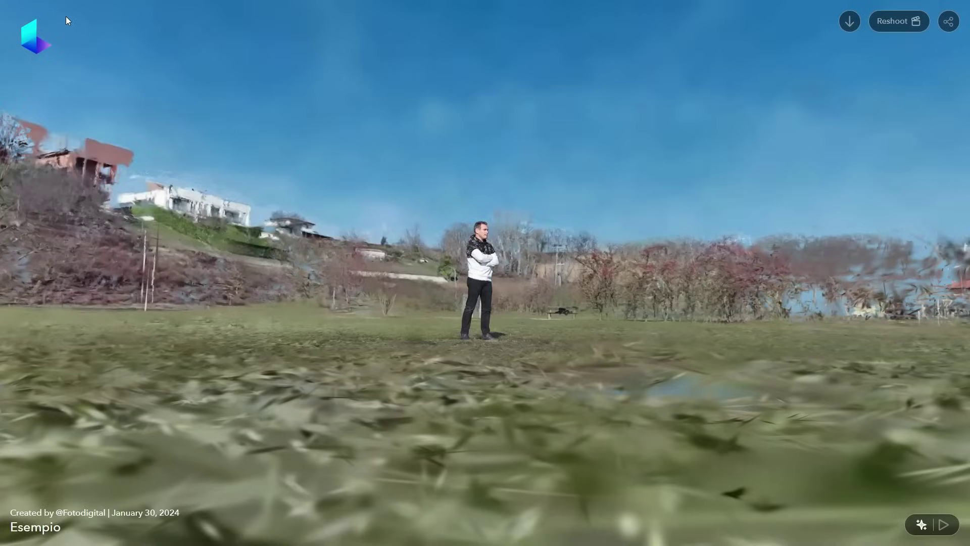
{"action": "left_click", "coordinate": [36, 36]}
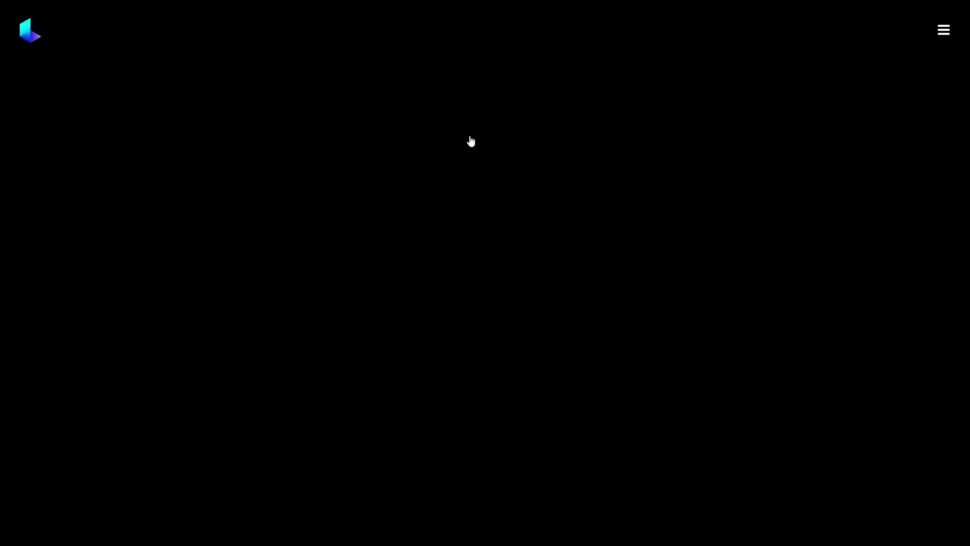
Open Esempio's downloads and view the PLY, OBJ, USDZ and GLTF export choices
{"action": "left_click", "coordinate": [613, 177]}
{"action": "mouse_move", "coordinate": [336, 153]}
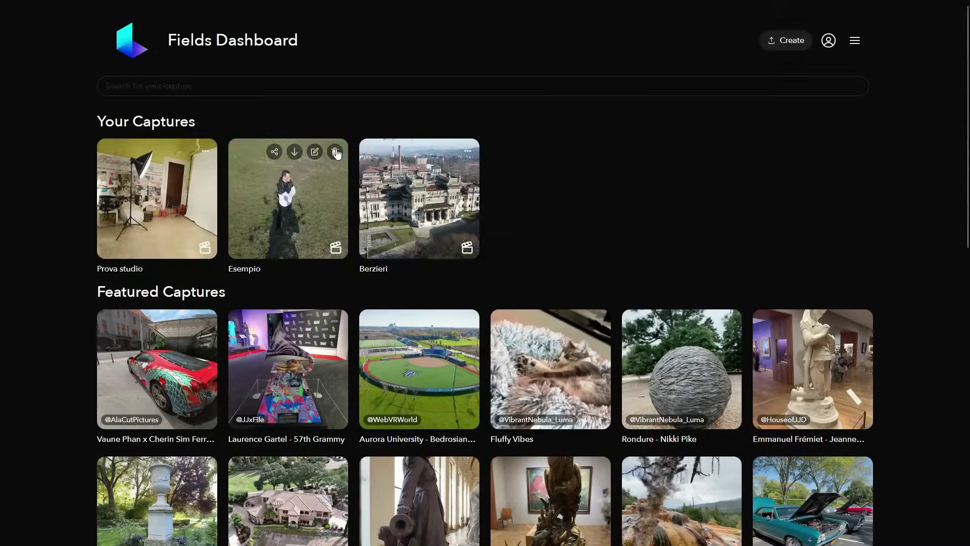
{"action": "left_click", "coordinate": [295, 151]}
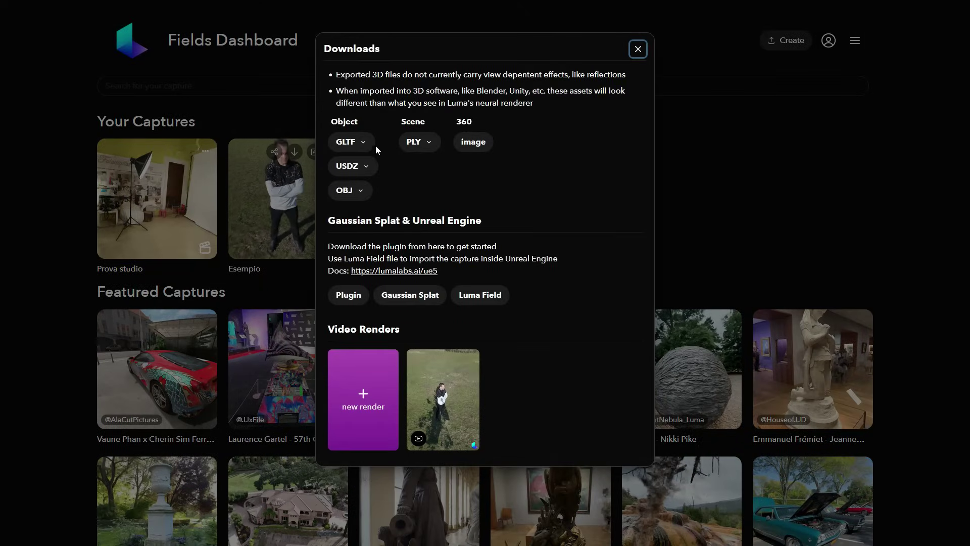
{"action": "left_click", "coordinate": [428, 144]}
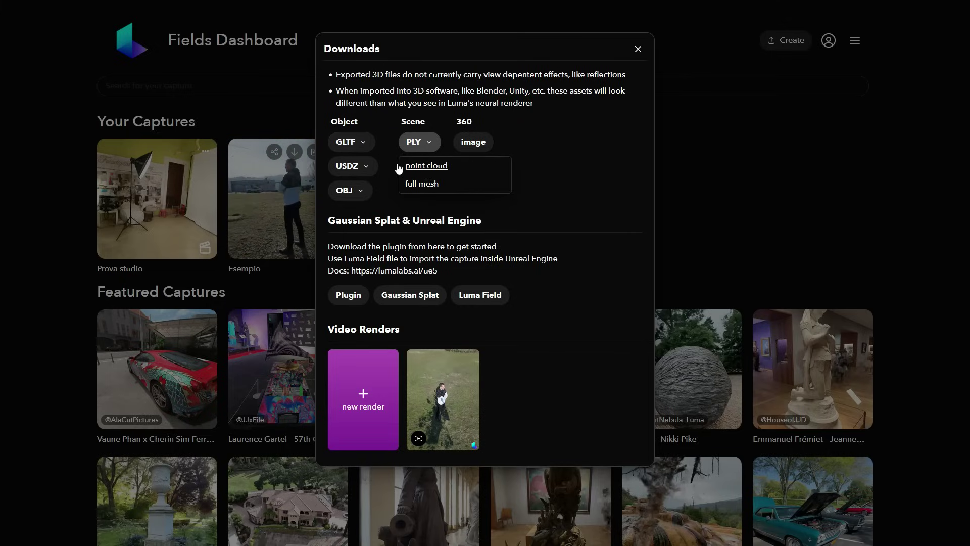
{"action": "left_click", "coordinate": [361, 190]}
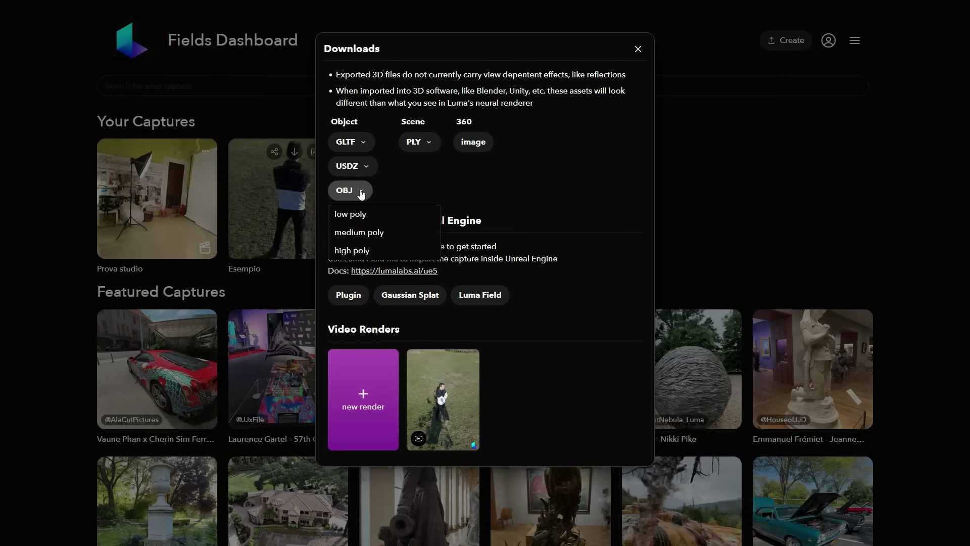
{"action": "left_click", "coordinate": [367, 167]}
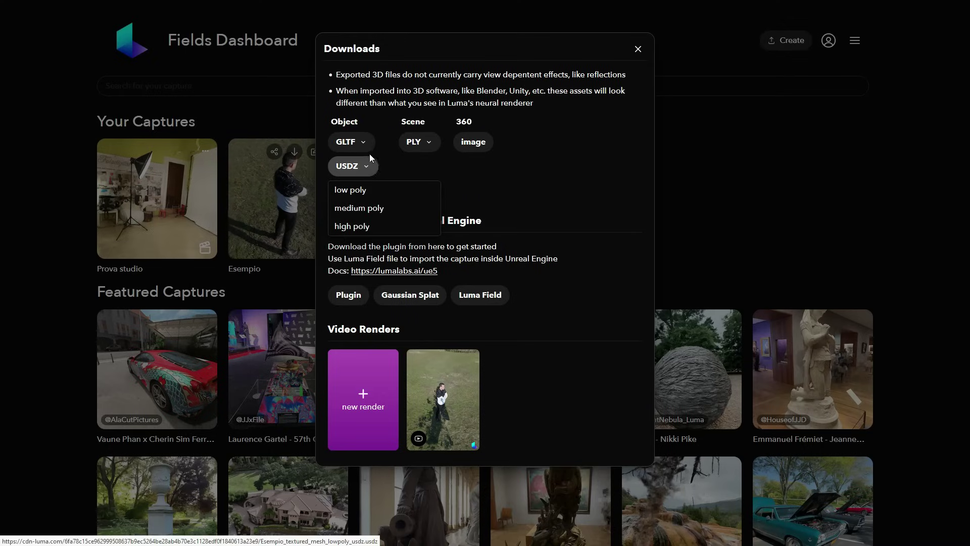
{"action": "left_click", "coordinate": [366, 144]}
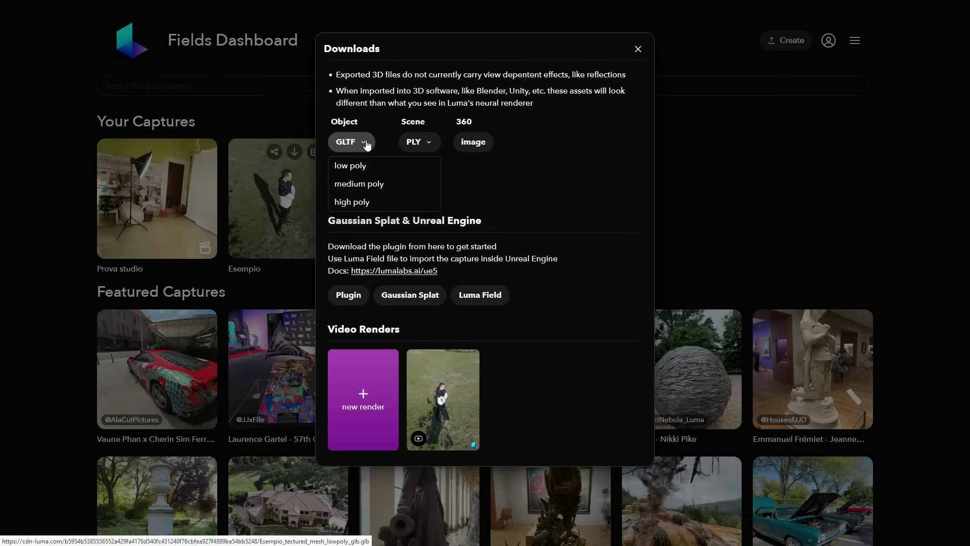
Recheck the OBJ quality and PLY point cloud/mesh options, then close the Downloads dialog
{"action": "left_click", "coordinate": [367, 147]}
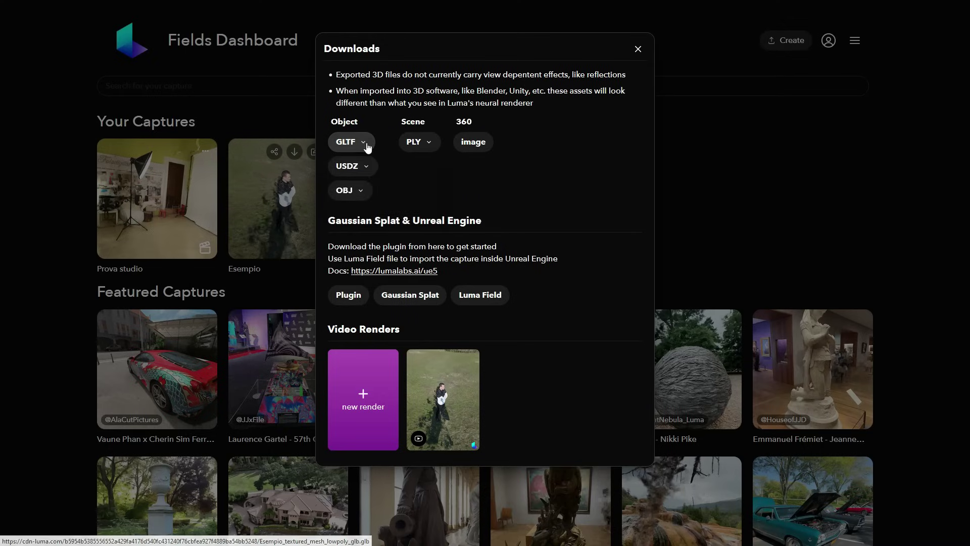
{"action": "left_click", "coordinate": [365, 191]}
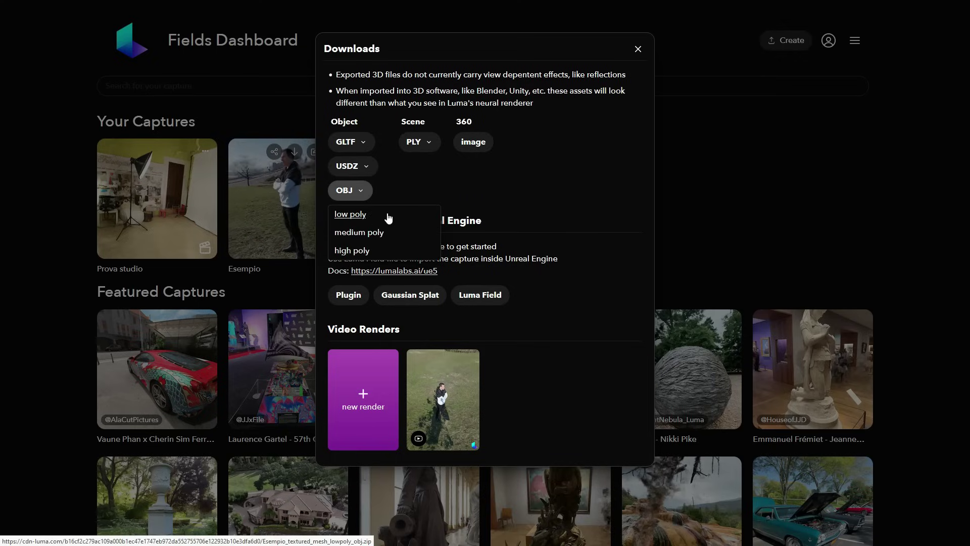
{"action": "left_click", "coordinate": [429, 150]}
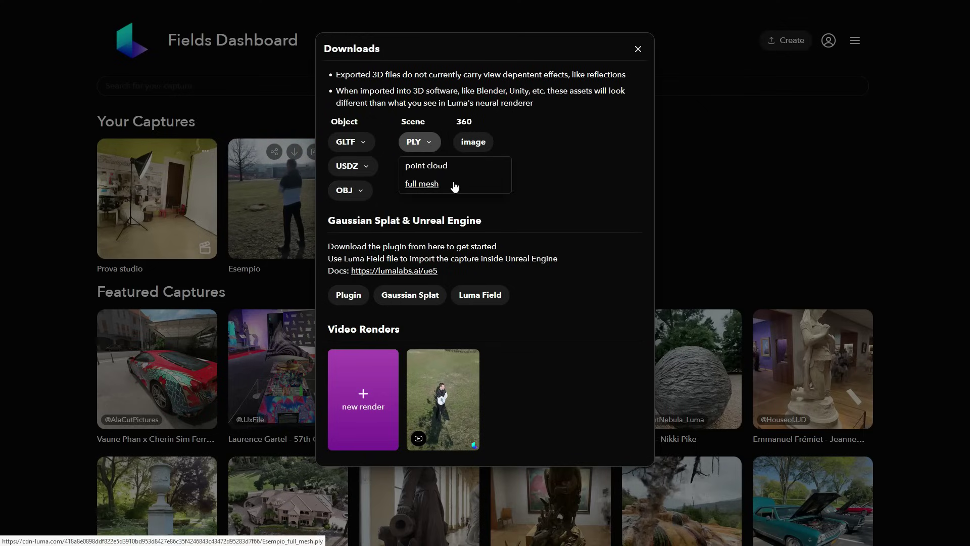
{"action": "left_click", "coordinate": [441, 171]}
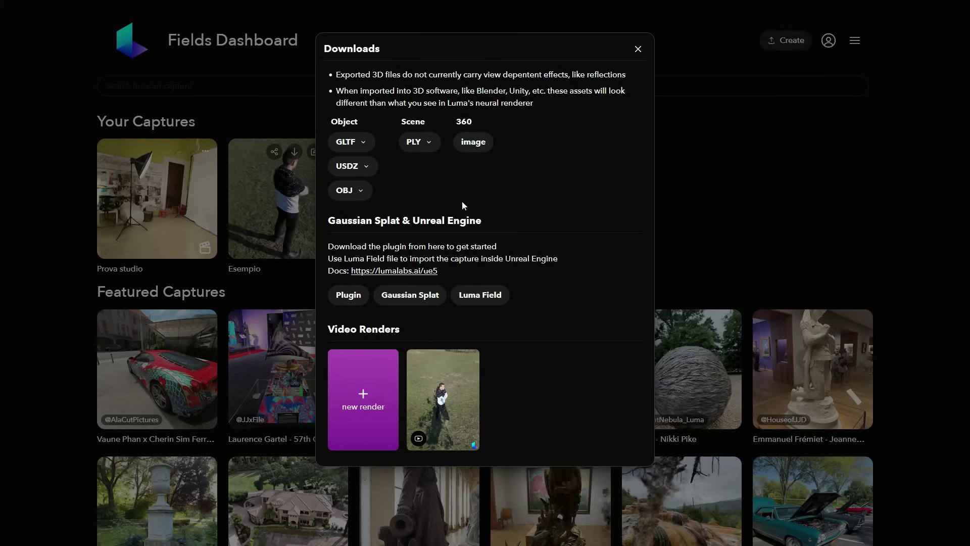
{"action": "left_click", "coordinate": [637, 50]}
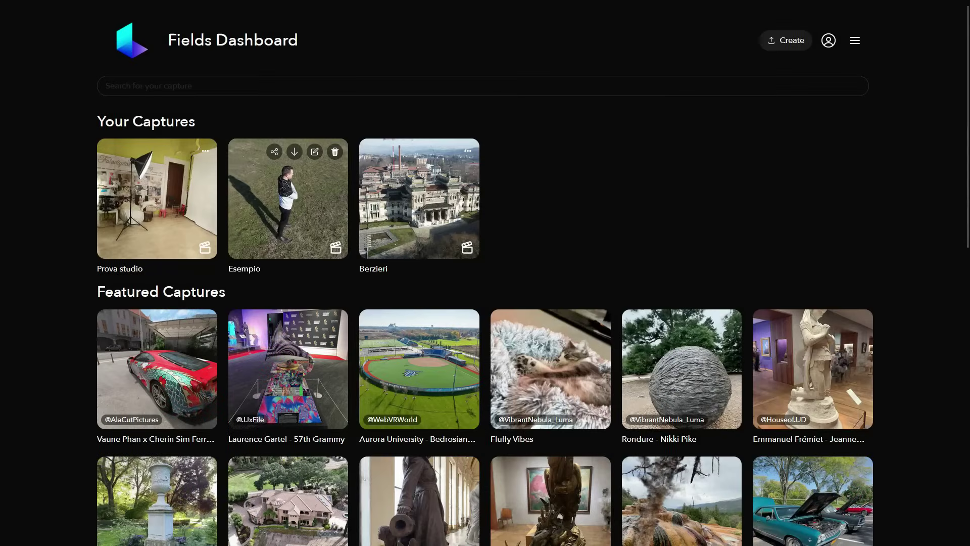
{"action": "left_click", "coordinate": [317, 158]}
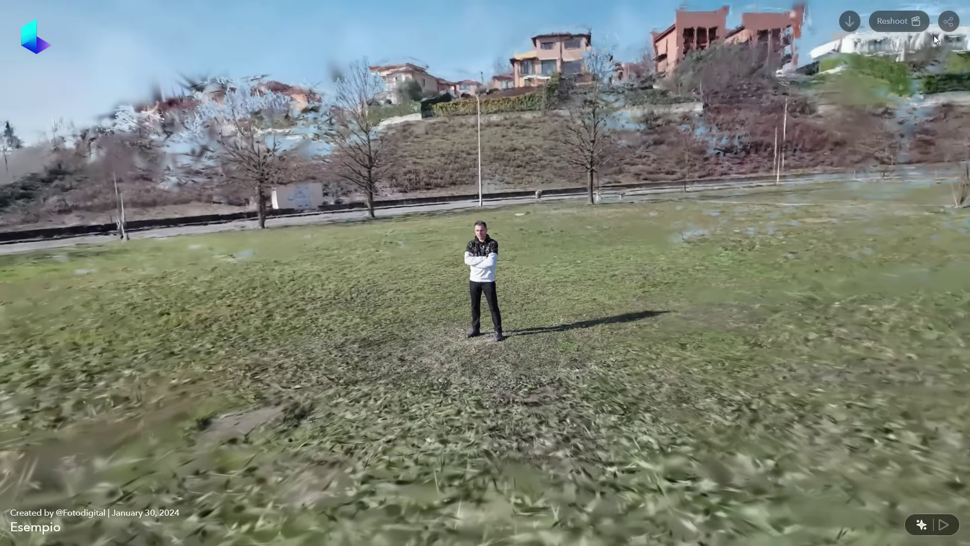
{"action": "left_click", "coordinate": [949, 26]}
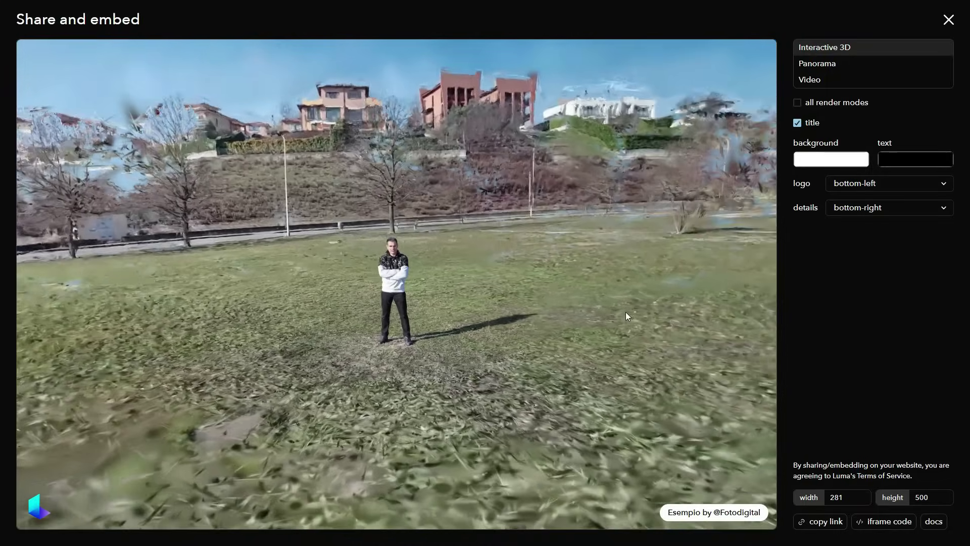
{"action": "left_click_drag", "start_coordinate": [626, 311], "coordinate": [496, 229]}
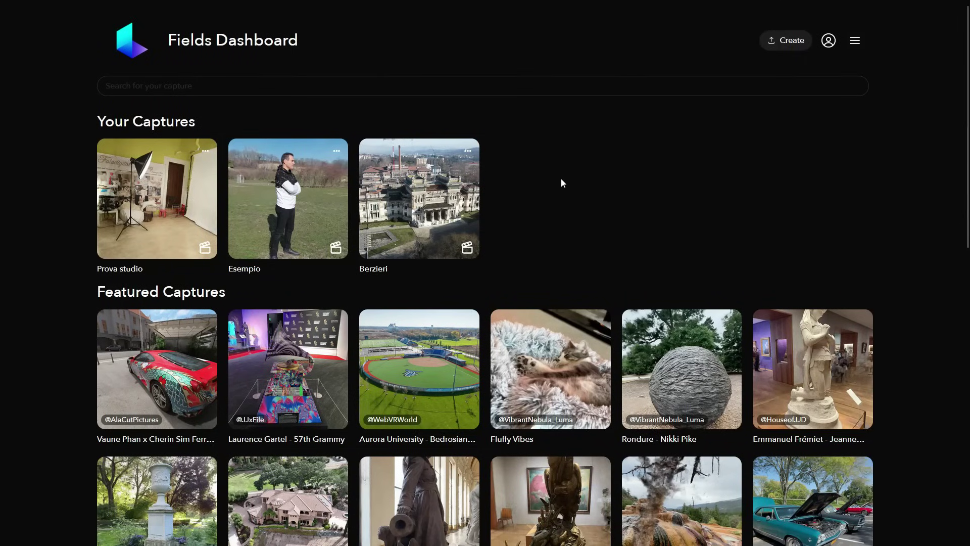
Open the Create dialog from the top of the Fields Dashboard
{"action": "mouse_move", "coordinate": [211, 231]}
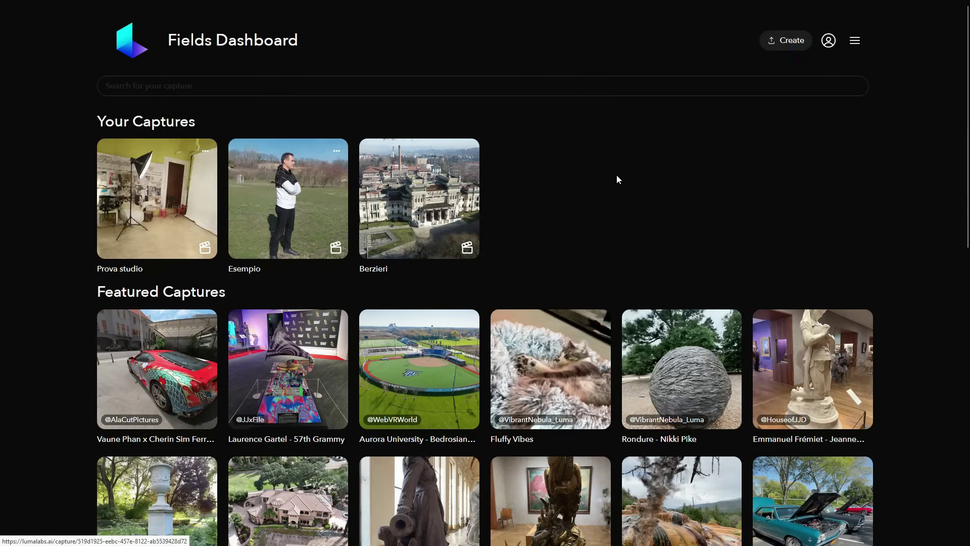
{"action": "left_click", "coordinate": [789, 43]}
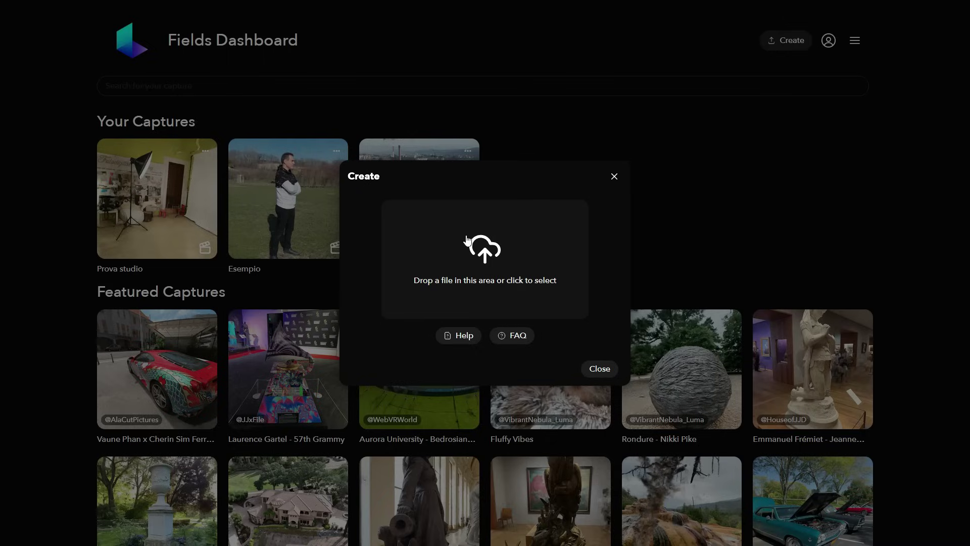
Read the images-zip upload instructions in Help, then select A16A0057.zip as the capture file
{"action": "left_click", "coordinate": [456, 337]}
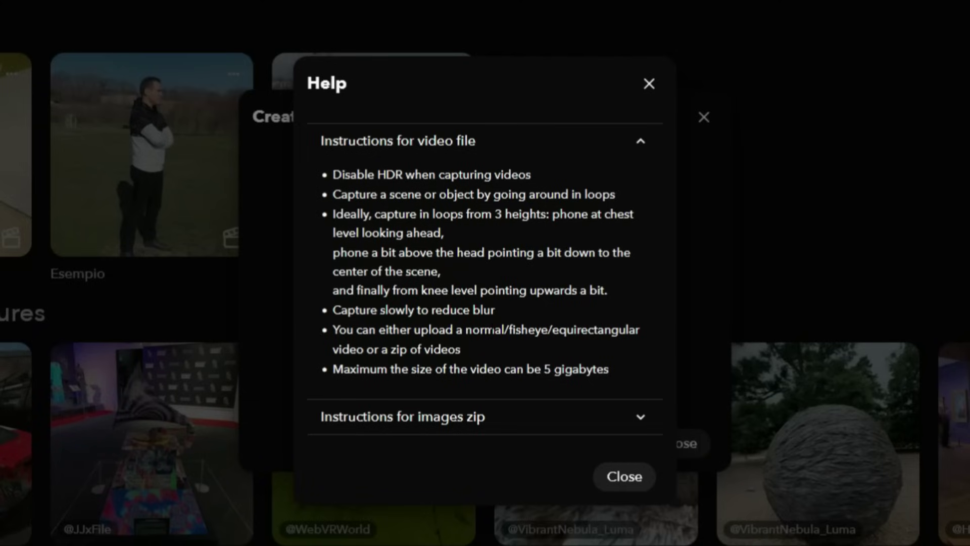
{"action": "left_click", "coordinate": [639, 417]}
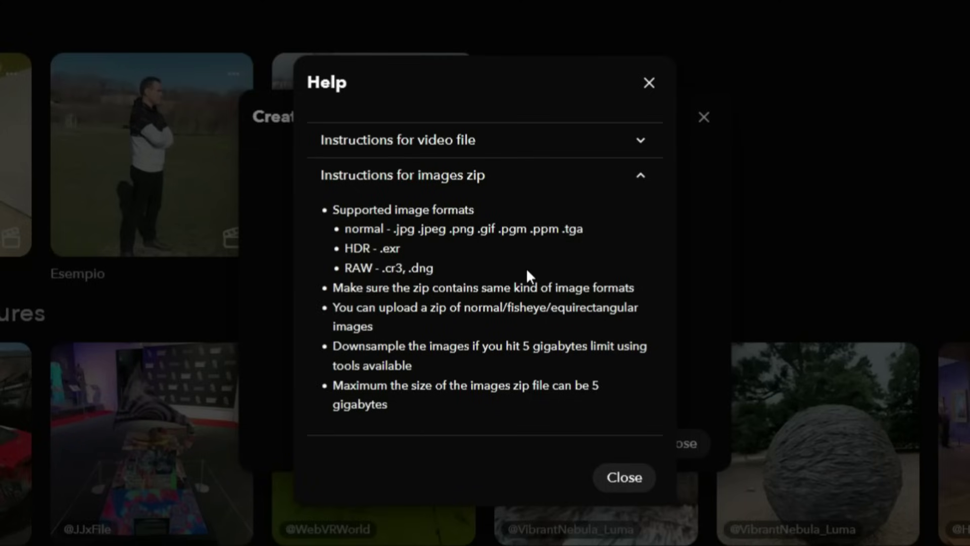
{"action": "left_click", "coordinate": [640, 482]}
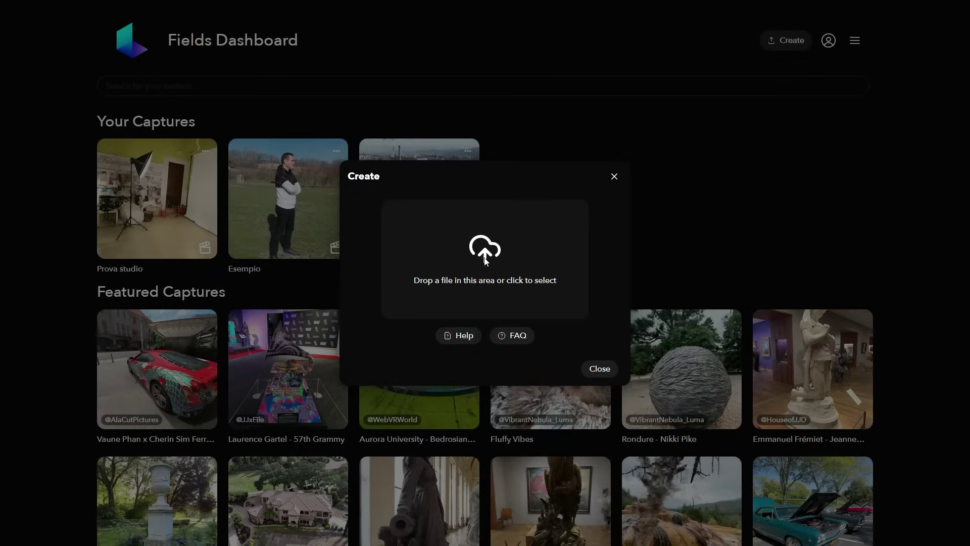
{"action": "left_click", "coordinate": [448, 229]}
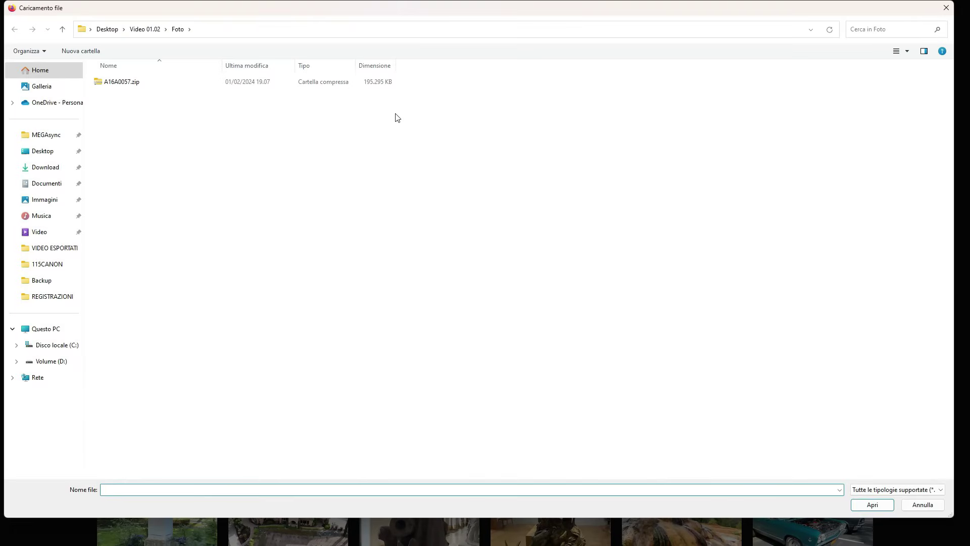
{"action": "double_click", "coordinate": [127, 83]}
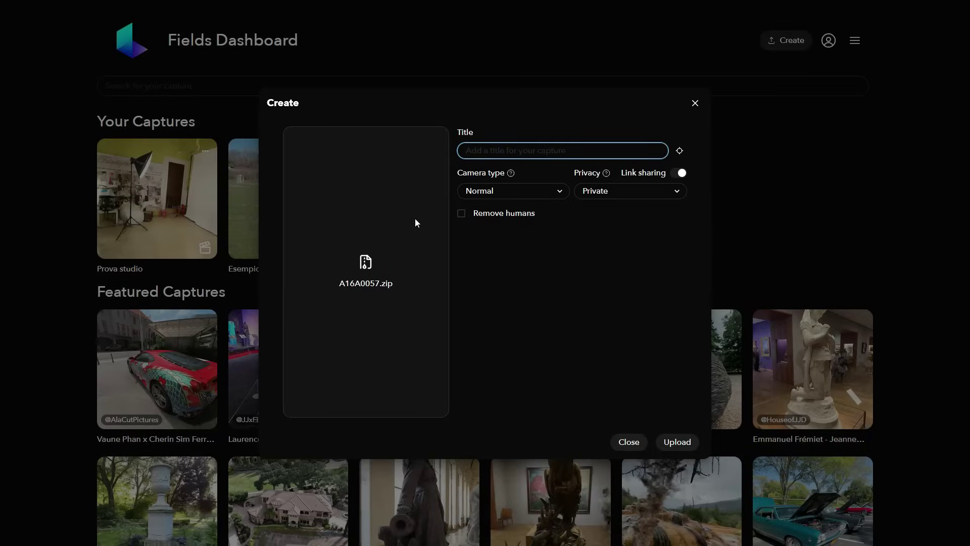
Try the Fisheye and Equirectangular camera types, then set the camera type back to Normal
{"action": "type", "text": "prova"}
{"action": "left_click", "coordinate": [495, 190]}
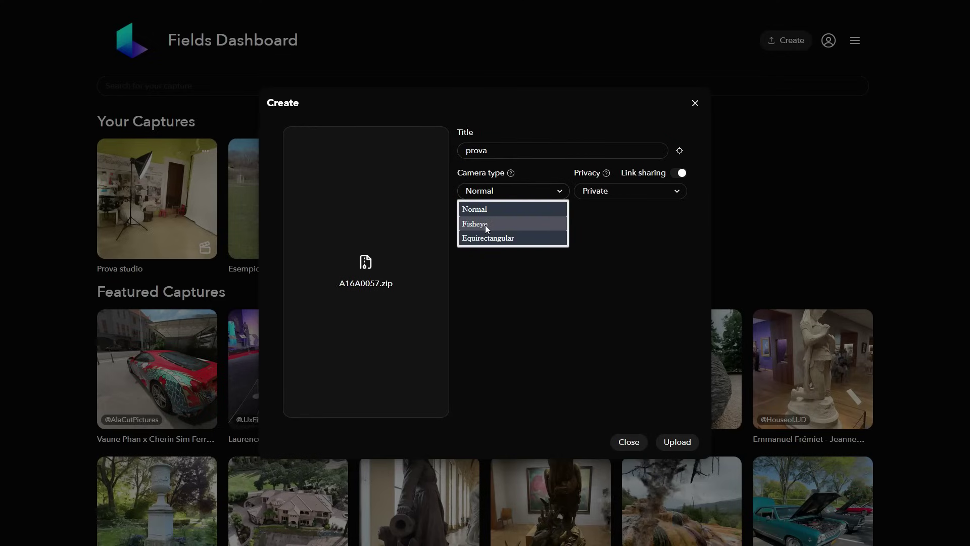
{"action": "left_click", "coordinate": [486, 225]}
{"action": "left_click", "coordinate": [533, 194]}
{"action": "left_click", "coordinate": [515, 233]}
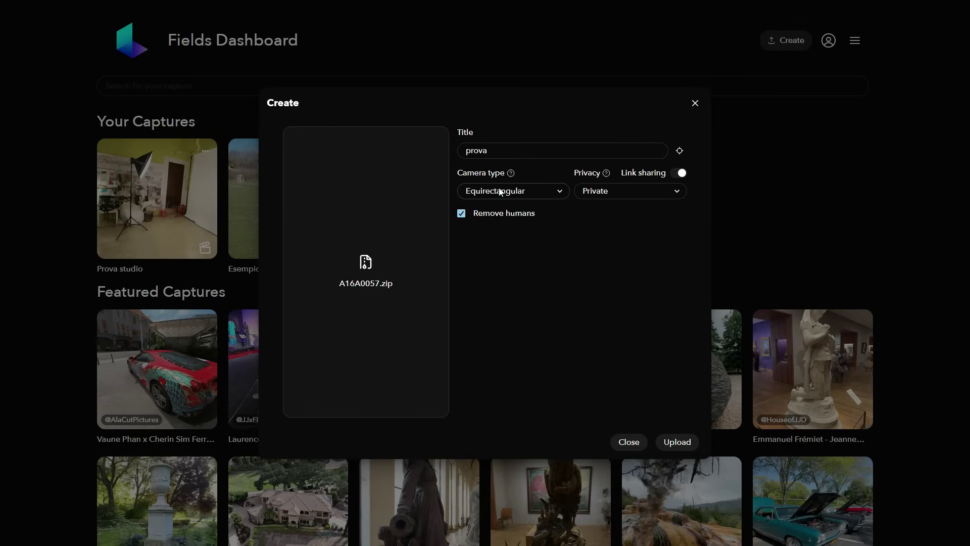
{"action": "left_click", "coordinate": [499, 191]}
{"action": "left_click", "coordinate": [504, 203]}
Keep privacy Private with link sharing on, and close the form without uploading
{"action": "left_click", "coordinate": [620, 187]}
{"action": "left_click", "coordinate": [613, 224]}
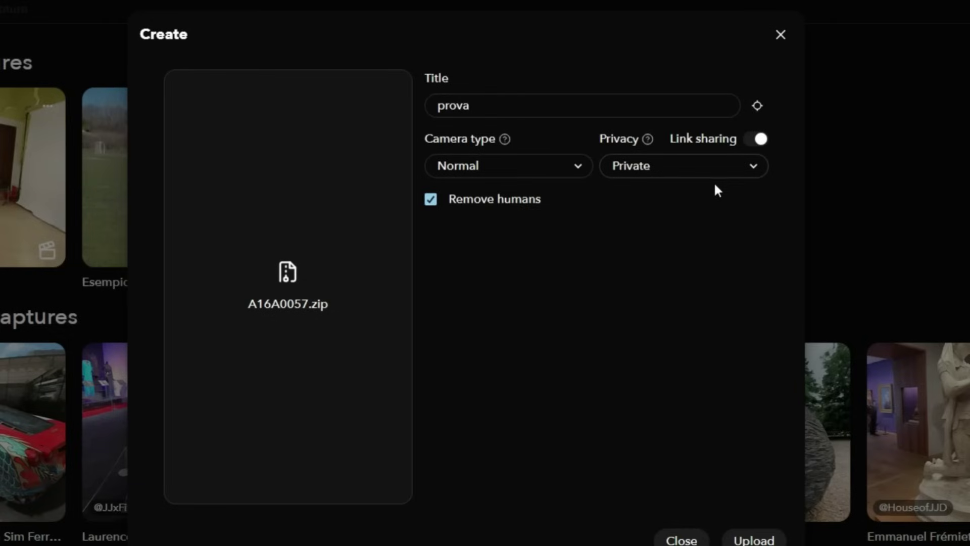
{"action": "left_click", "coordinate": [759, 145]}
{"action": "left_click", "coordinate": [758, 144]}
{"action": "left_click", "coordinate": [750, 163]}
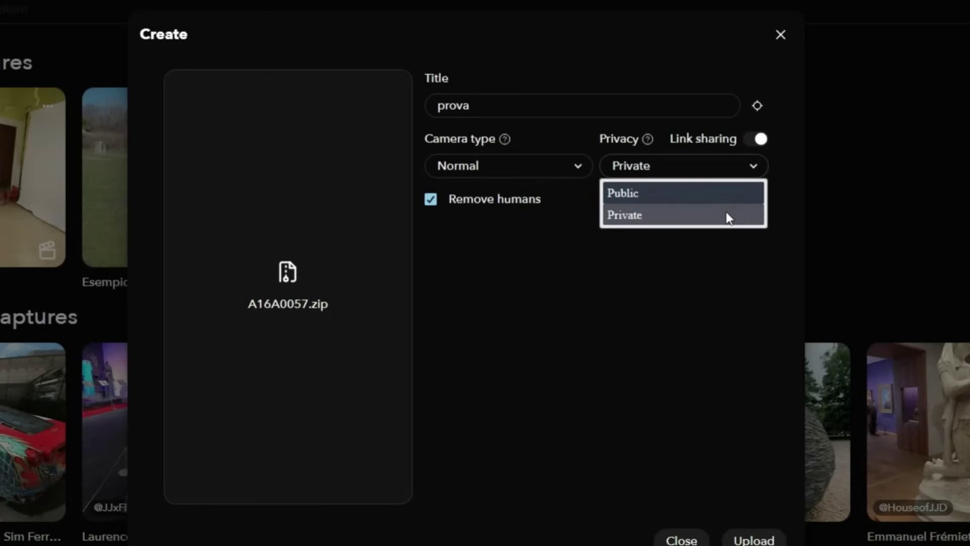
{"action": "left_click", "coordinate": [761, 147]}
{"action": "left_click", "coordinate": [760, 144]}
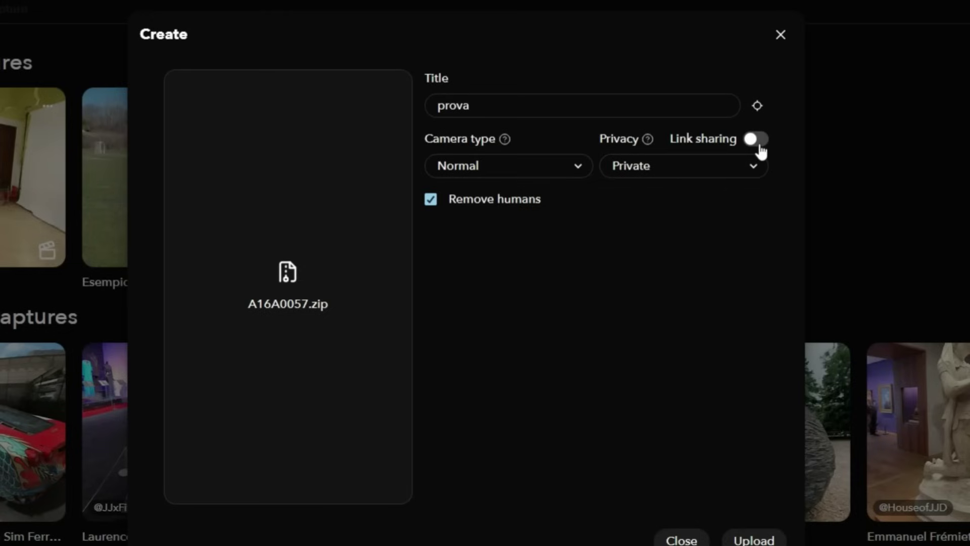
{"action": "left_click", "coordinate": [760, 146]}
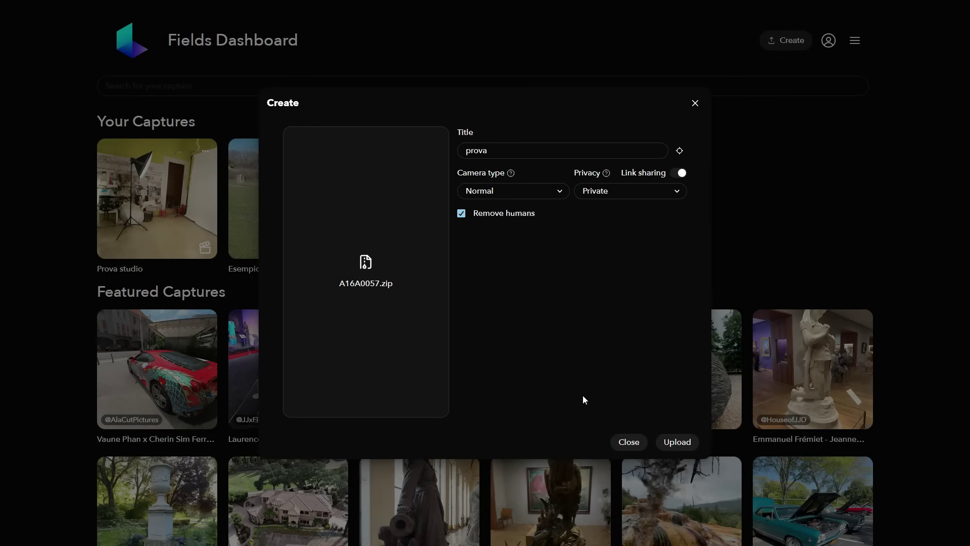
{"action": "left_click", "coordinate": [628, 441]}
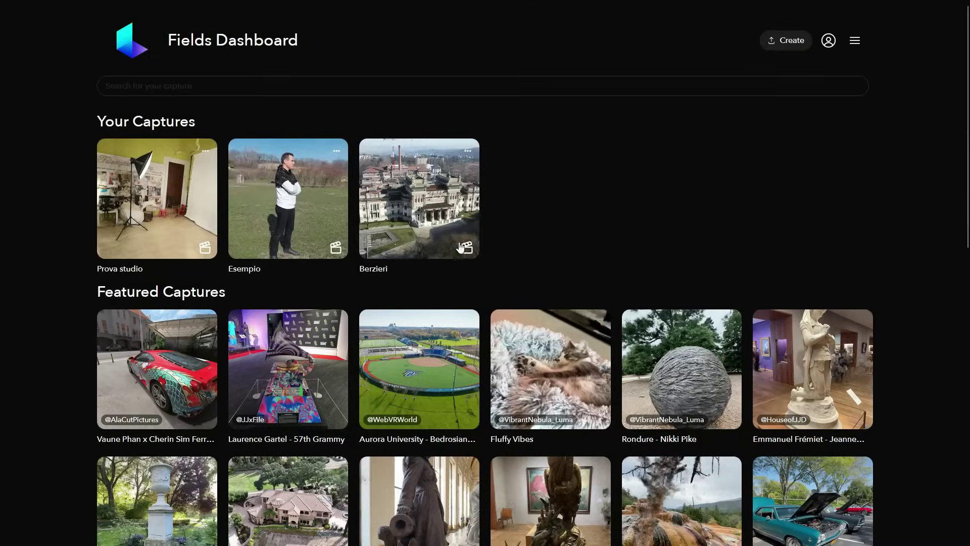
Open Esempio from Your Captures and launch its Reshoot editor
{"action": "left_click", "coordinate": [301, 218]}
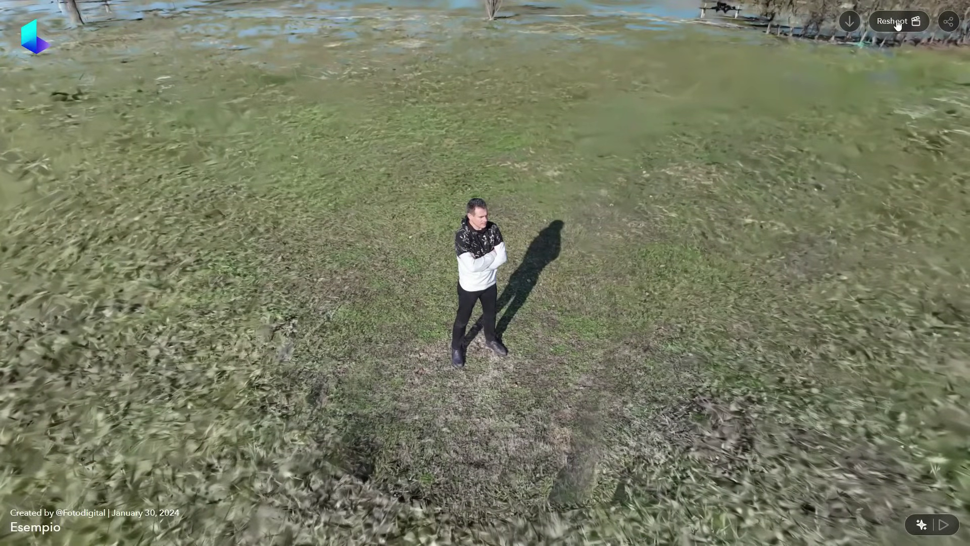
{"action": "left_click", "coordinate": [894, 28]}
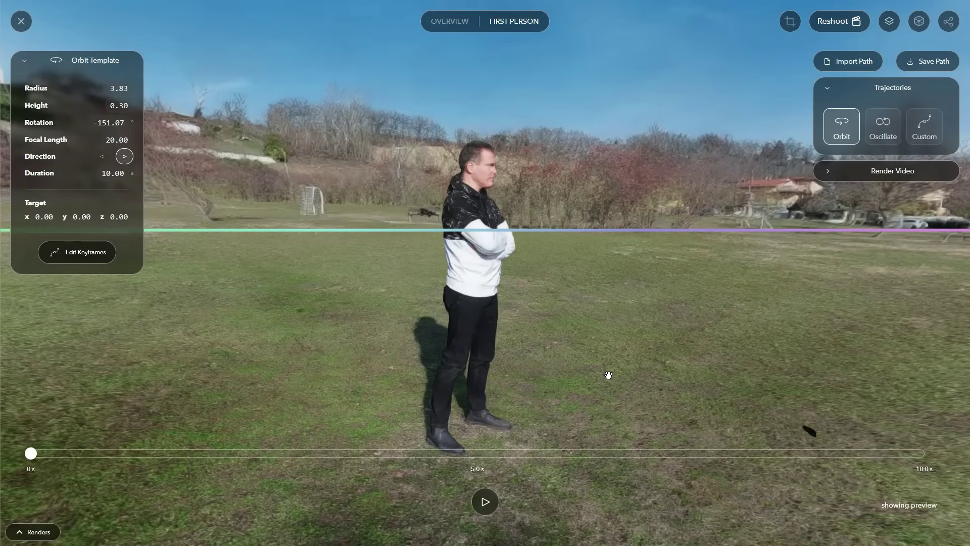
Compare the 9:16, 1:1, 5:4 and 16:9 render presets, settling on 9:16 portrait
{"action": "left_click", "coordinate": [829, 172]}
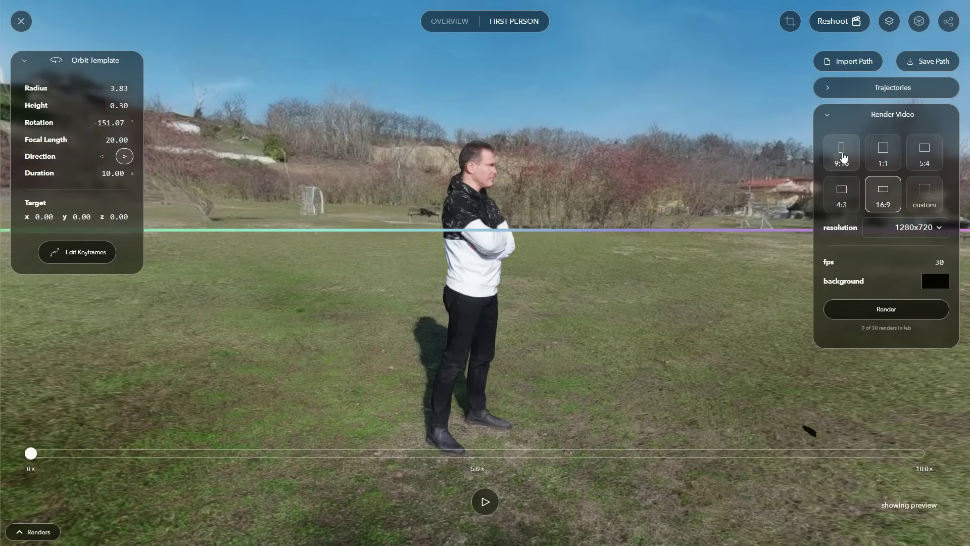
{"action": "left_click", "coordinate": [843, 162]}
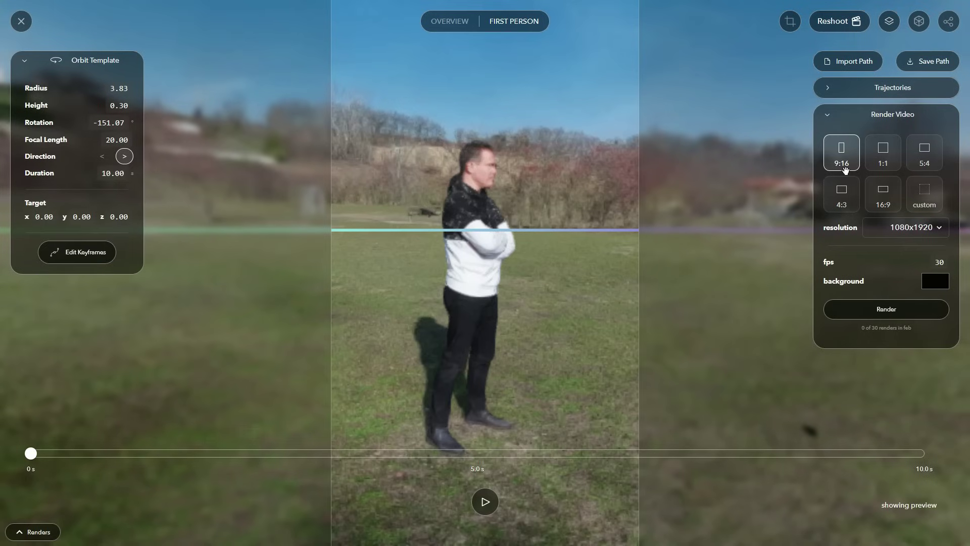
{"action": "left_click", "coordinate": [885, 159]}
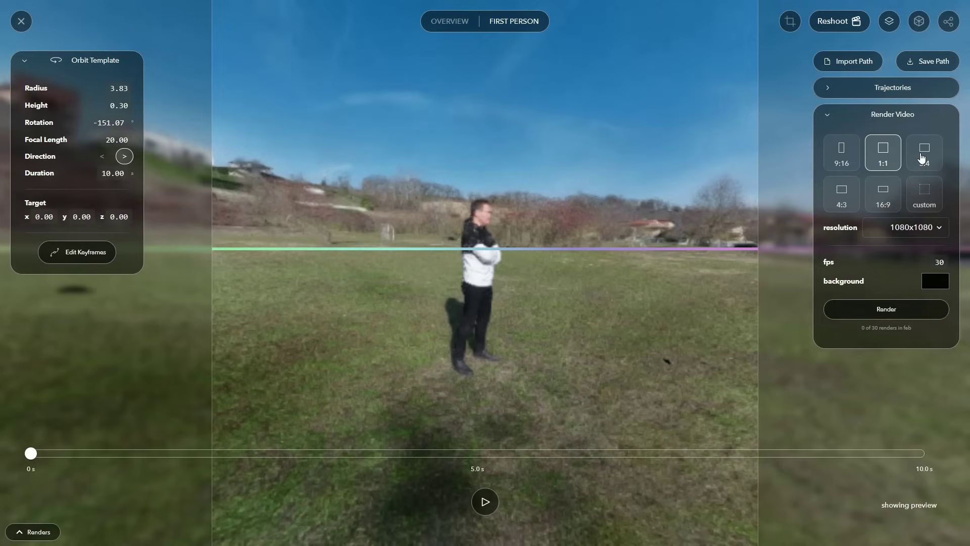
{"action": "left_click", "coordinate": [925, 155]}
{"action": "left_click", "coordinate": [852, 161]}
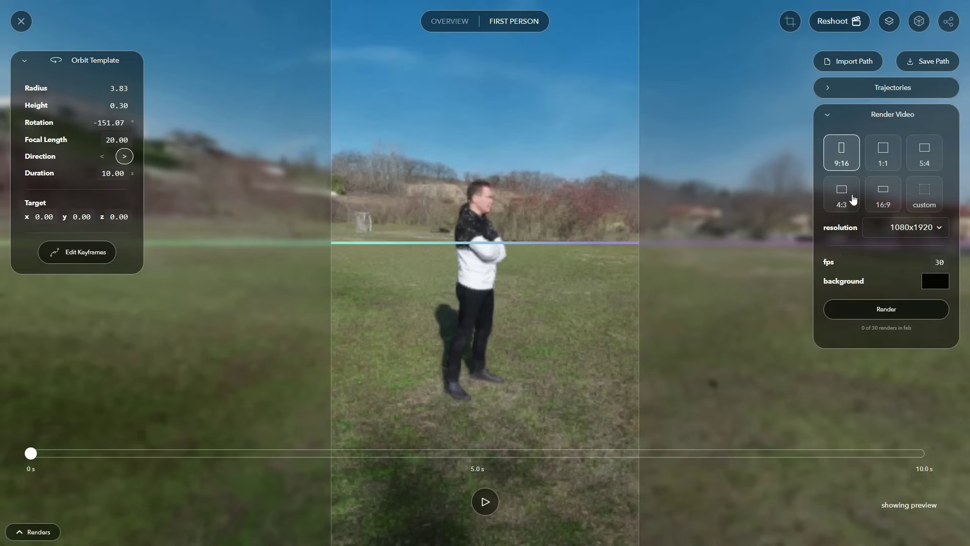
{"action": "left_click", "coordinate": [883, 201]}
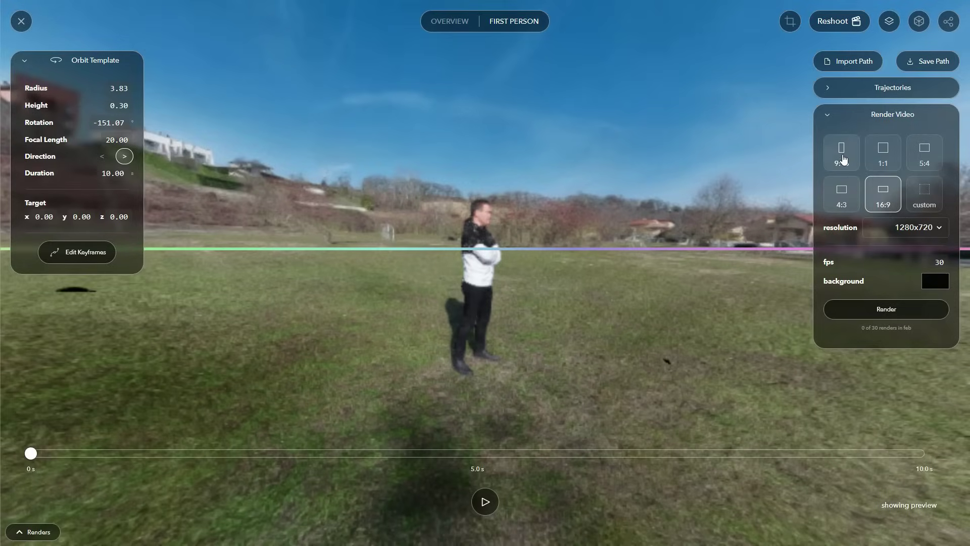
{"action": "left_click", "coordinate": [840, 152]}
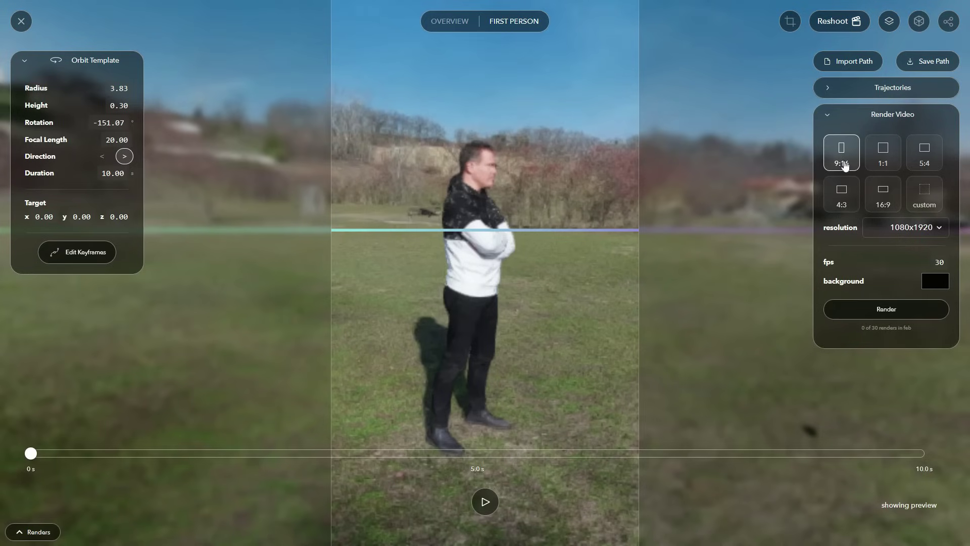
Try 4:3, return to 9:16 (1080x1920, 30 fps) and render the portrait orbit video
{"action": "left_click_drag", "start_coordinate": [537, 277], "coordinate": [519, 277]}
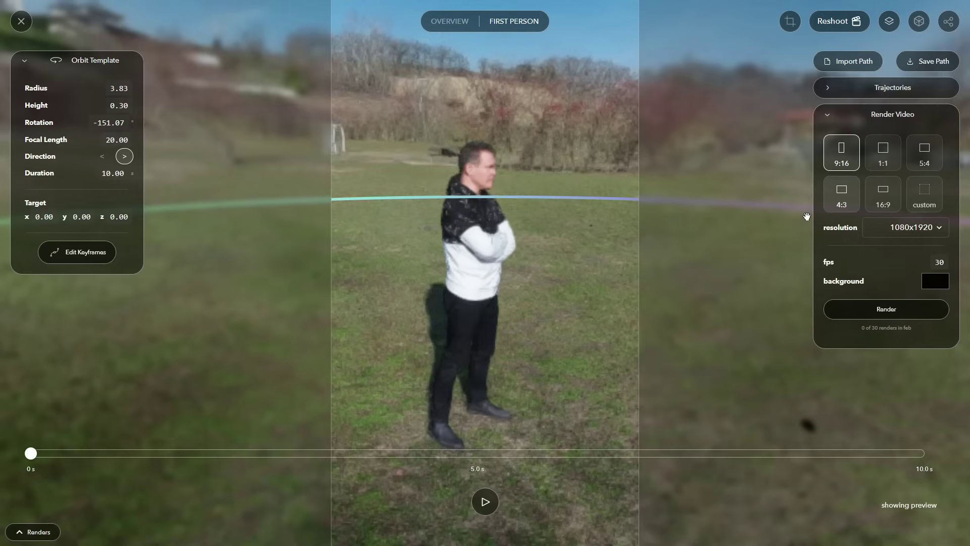
{"action": "left_click", "coordinate": [841, 199]}
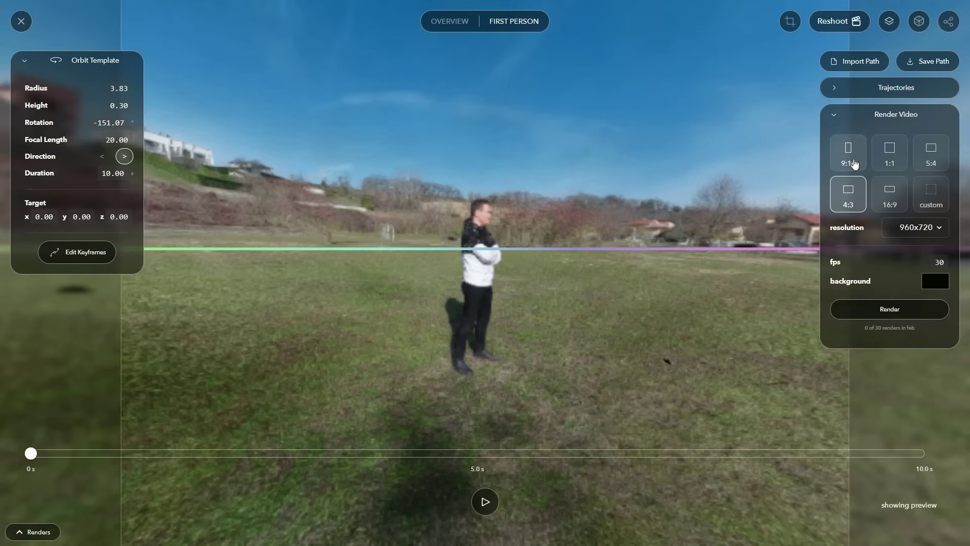
{"action": "left_click", "coordinate": [853, 165]}
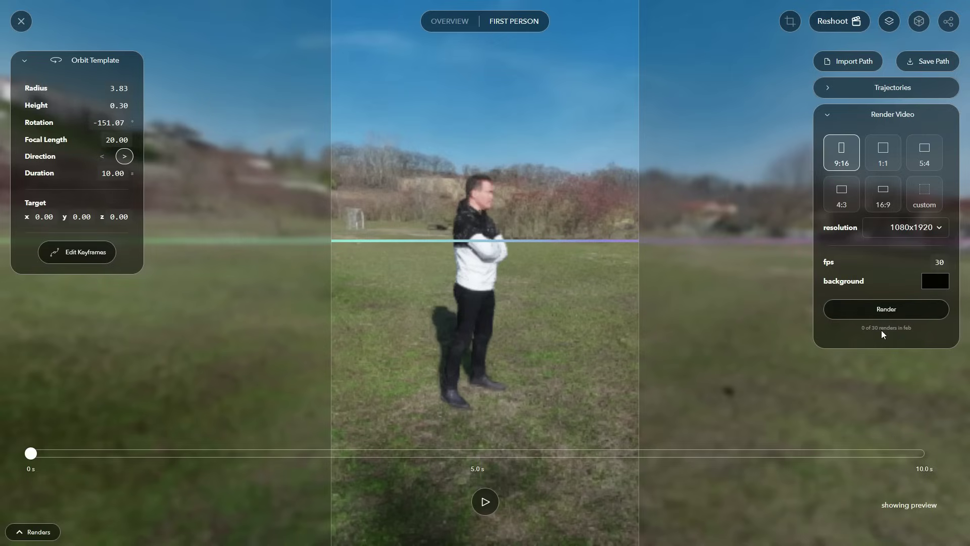
{"action": "left_click_drag", "start_coordinate": [515, 375], "coordinate": [528, 328]}
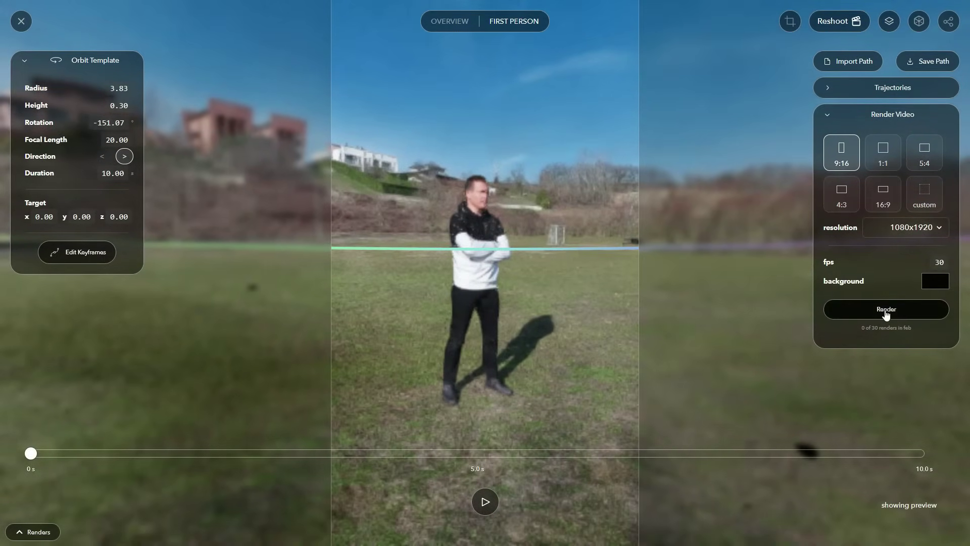
{"action": "left_click", "coordinate": [863, 309]}
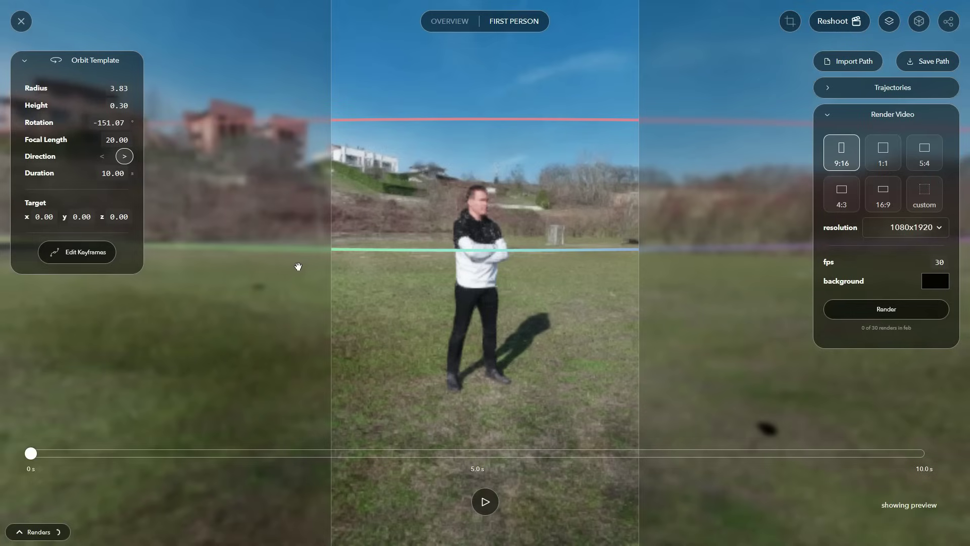
Leave the reshoot editor, open Esempio's share and embed options, then exit back to the capture page
{"action": "left_click", "coordinate": [20, 23]}
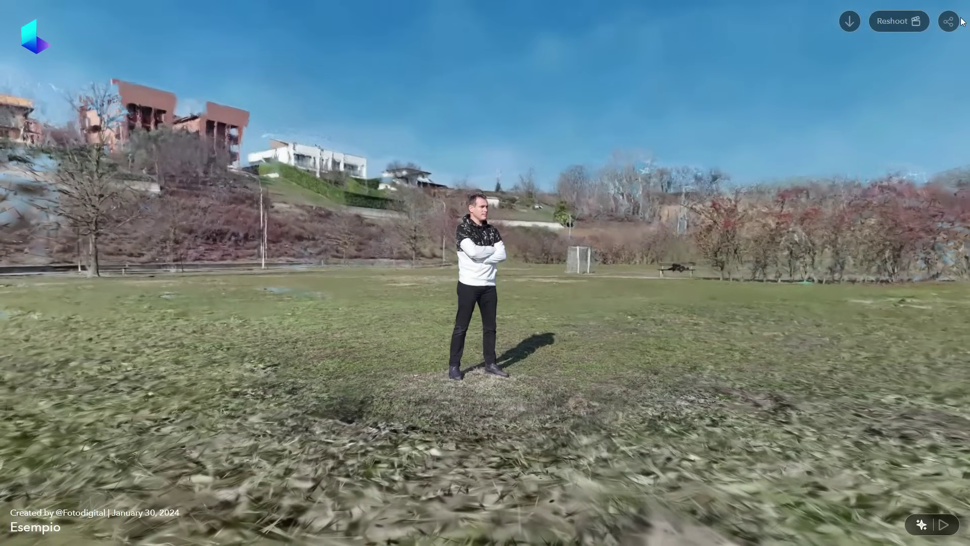
{"action": "left_click", "coordinate": [955, 24]}
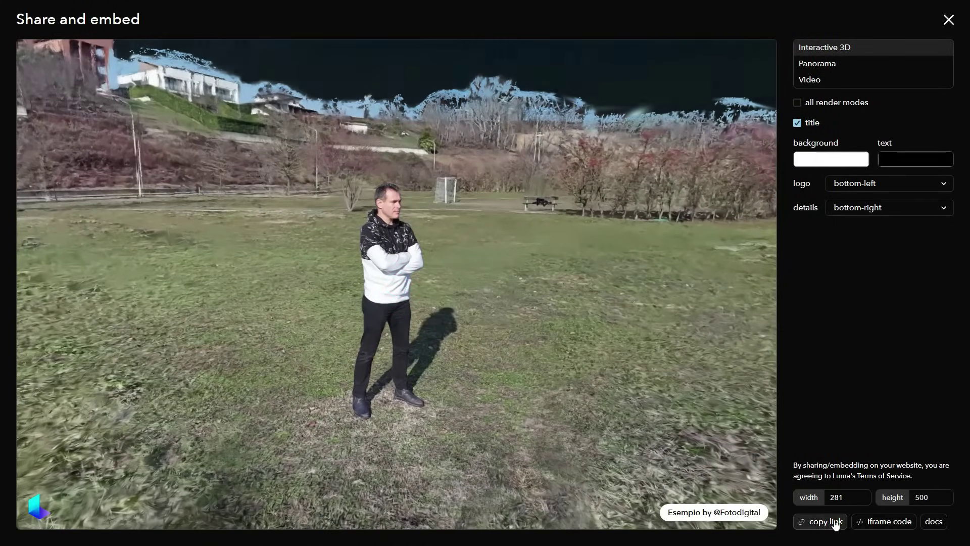
{"action": "left_click_drag", "start_coordinate": [557, 338], "coordinate": [771, 508]}
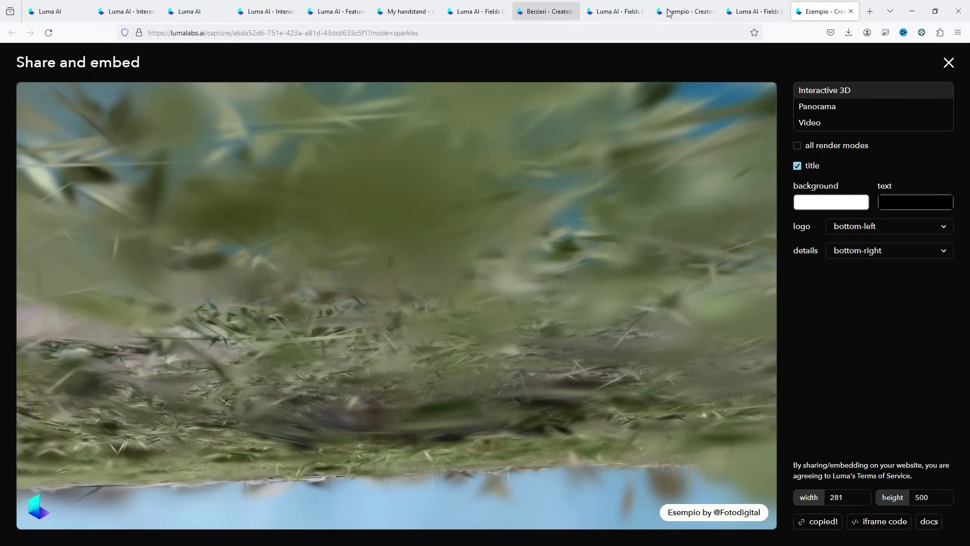
{"action": "key", "text": "Escape"}
Paste the copied Esempio embed link into the address bar and load it
{"action": "left_click", "coordinate": [492, 28]}
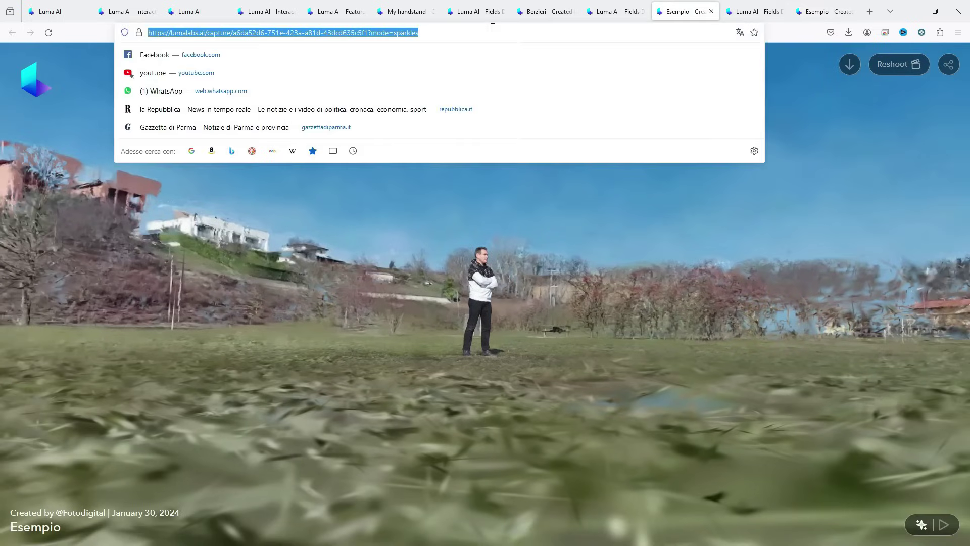
{"action": "key", "text": "ctrl+v"}
{"action": "key", "text": "Return"}
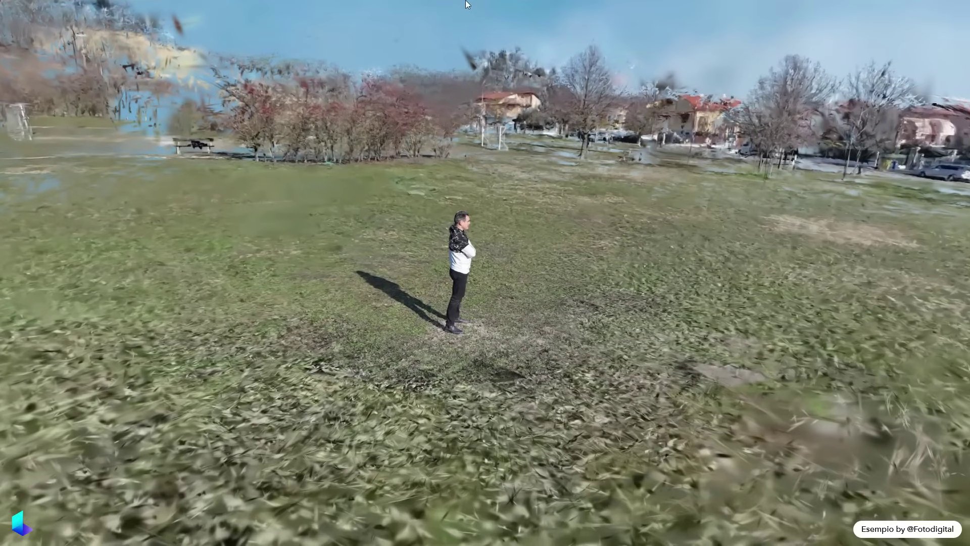
Cycle through the open browser tabs, ending on the Fields Dashboard
{"action": "left_click", "coordinate": [473, 9]}
{"action": "left_click", "coordinate": [410, 10]}
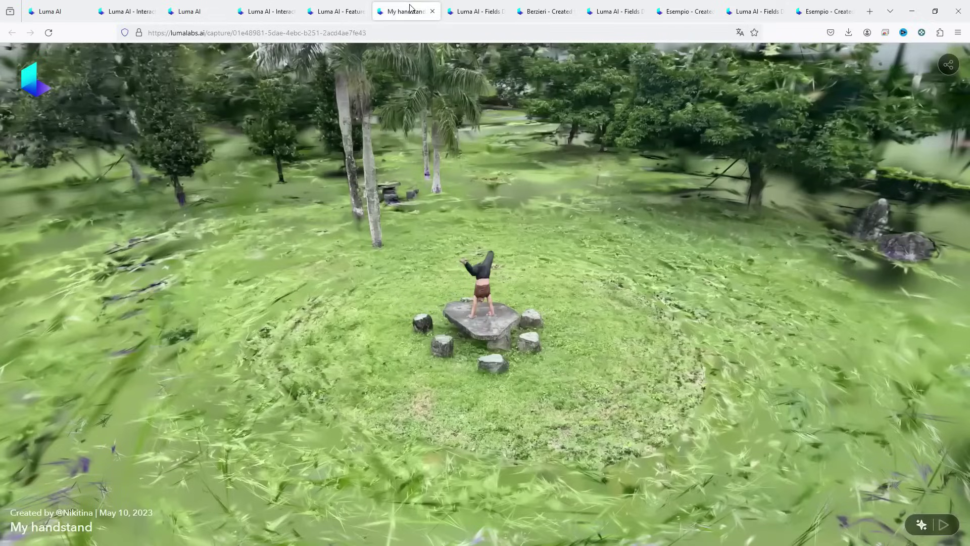
{"action": "left_click", "coordinate": [348, 5]}
{"action": "left_click", "coordinate": [475, 10]}
{"action": "left_click", "coordinate": [544, 10]}
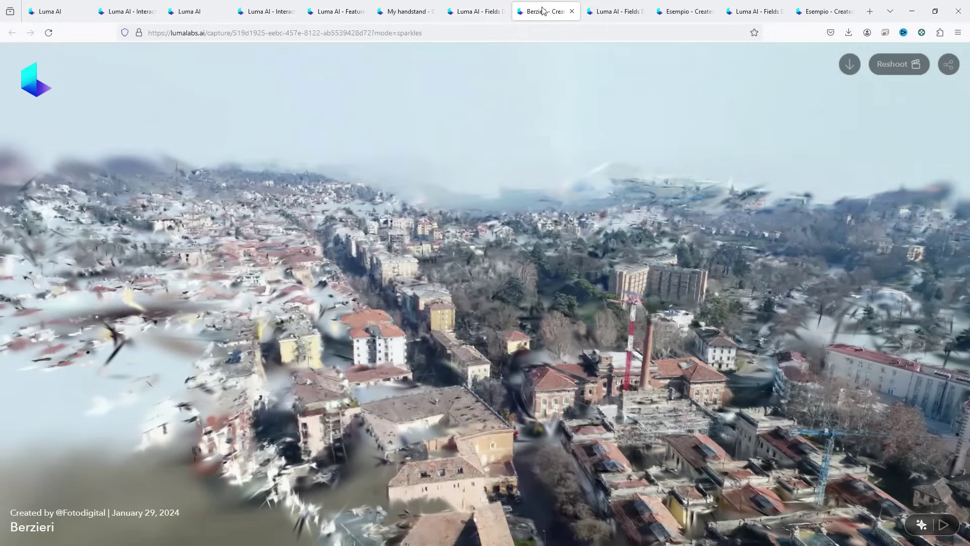
{"action": "left_click", "coordinate": [616, 15]}
{"action": "left_click", "coordinate": [695, 14]}
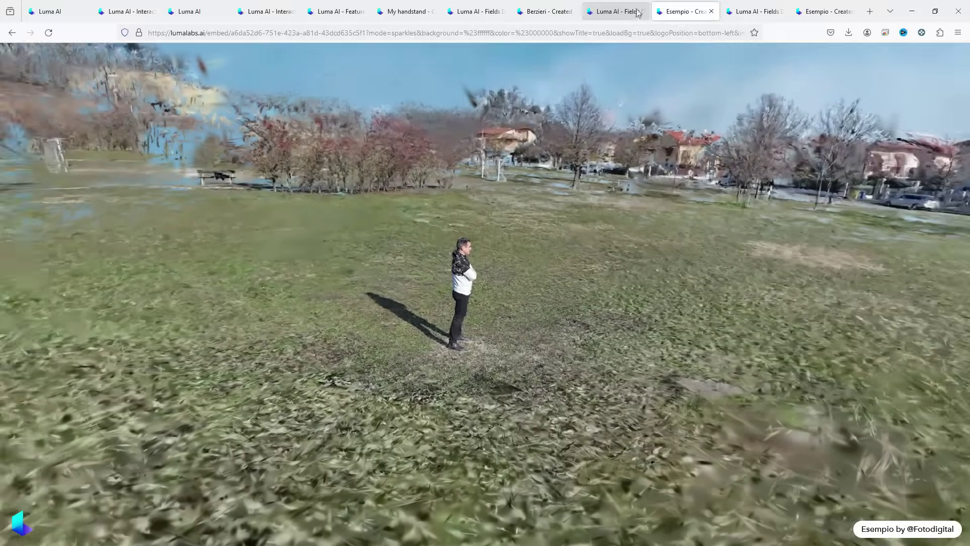
{"action": "left_click", "coordinate": [638, 15]}
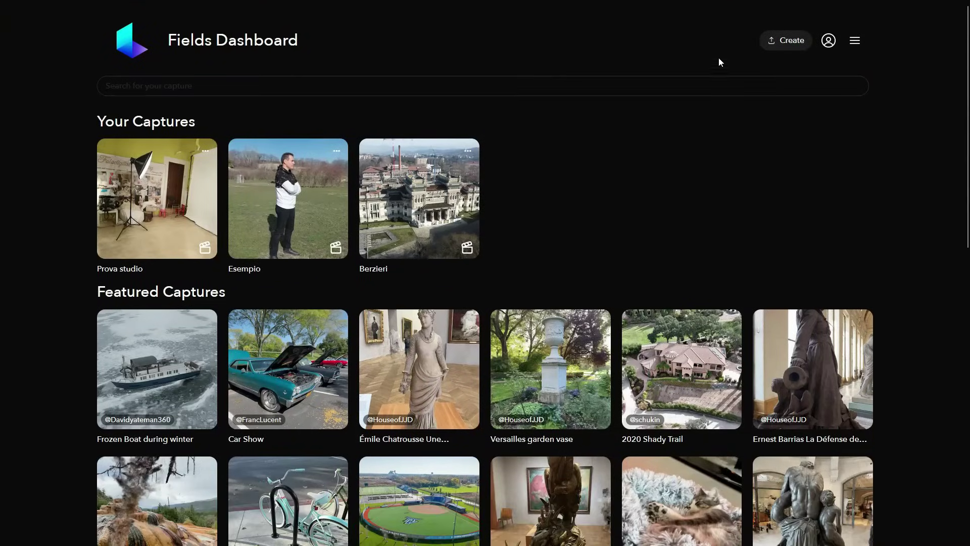
Open Esempio's share settings and preview Panorama, Video and Interactive 3D embeds, keeping Video
{"action": "left_click", "coordinate": [280, 207]}
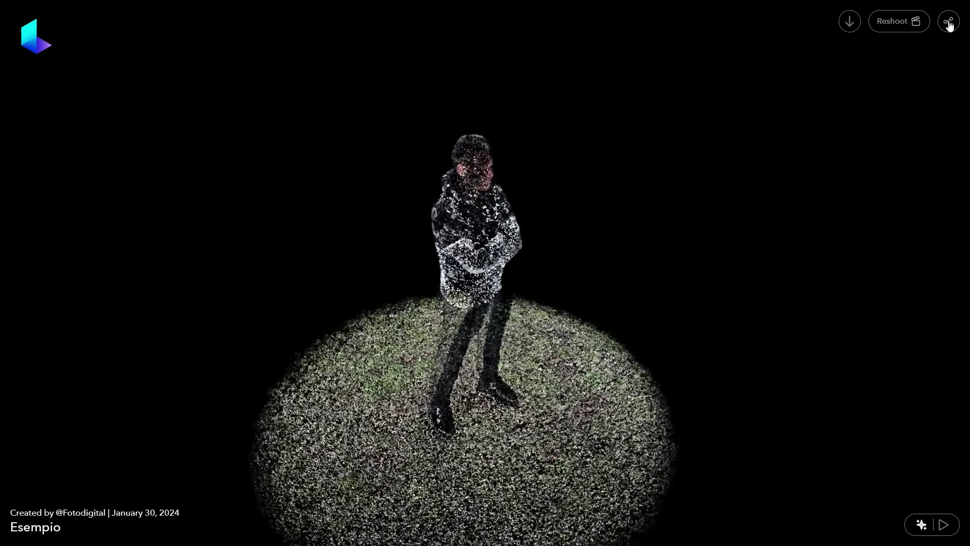
{"action": "left_click", "coordinate": [947, 26]}
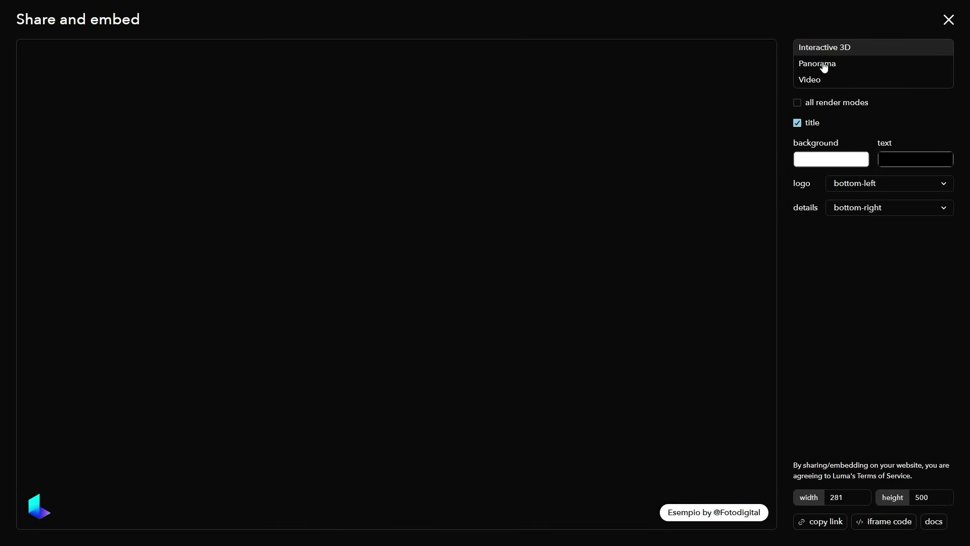
{"action": "left_click", "coordinate": [823, 65]}
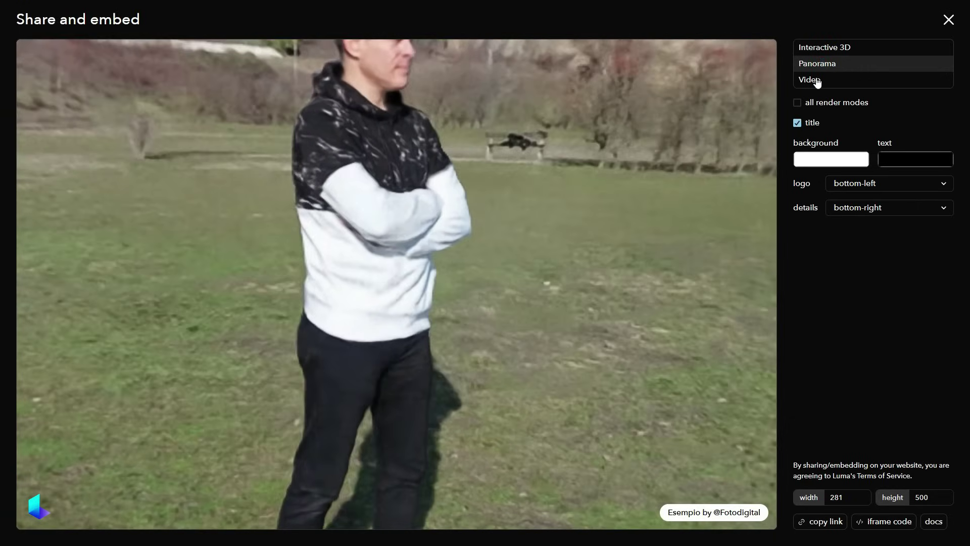
{"action": "left_click", "coordinate": [817, 81]}
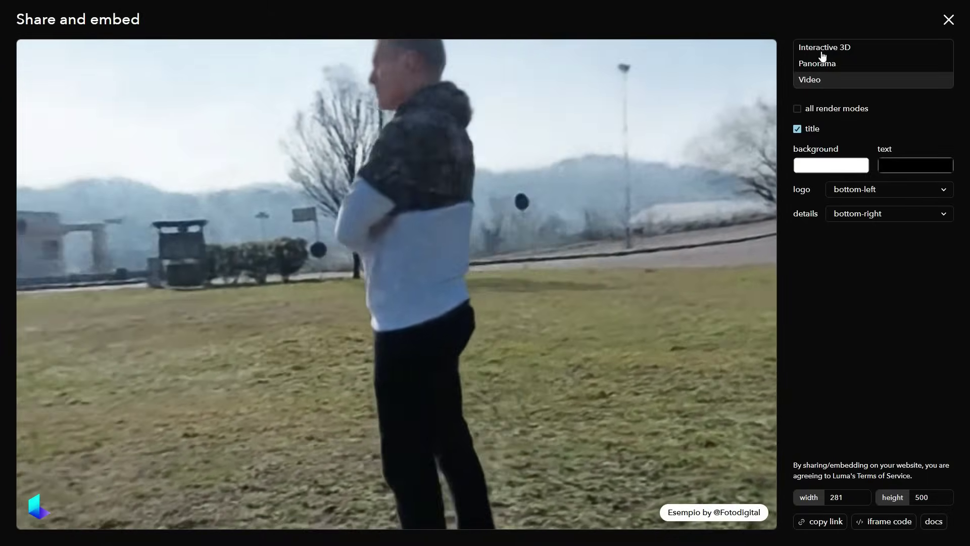
{"action": "left_click", "coordinate": [822, 51]}
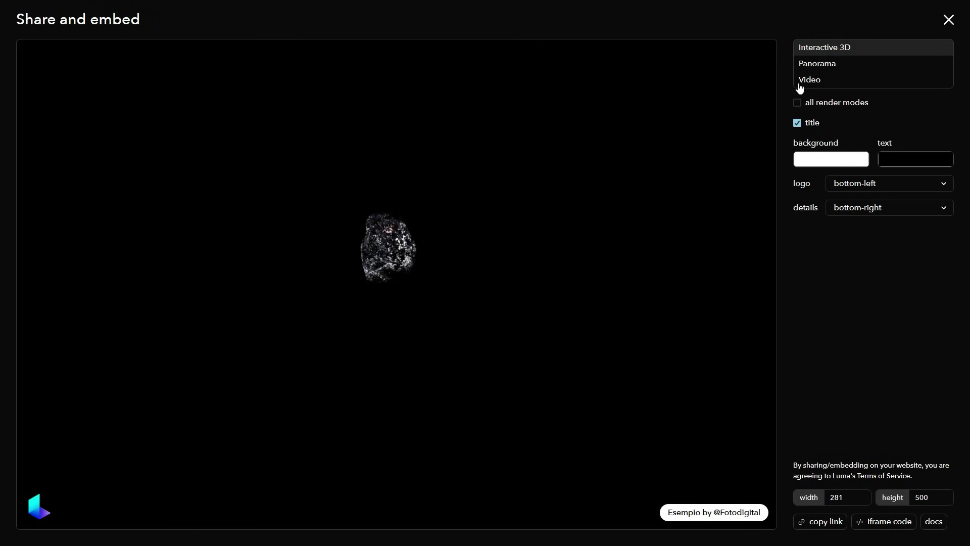
{"action": "left_click", "coordinate": [809, 80]}
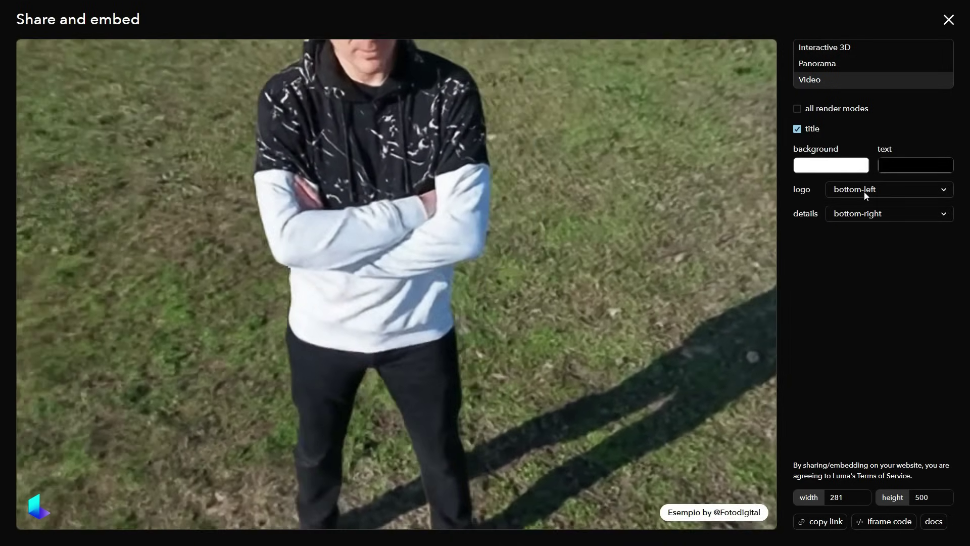
Keep the logo at bottom-left and open the sharing documentation
{"action": "left_click", "coordinate": [864, 192]}
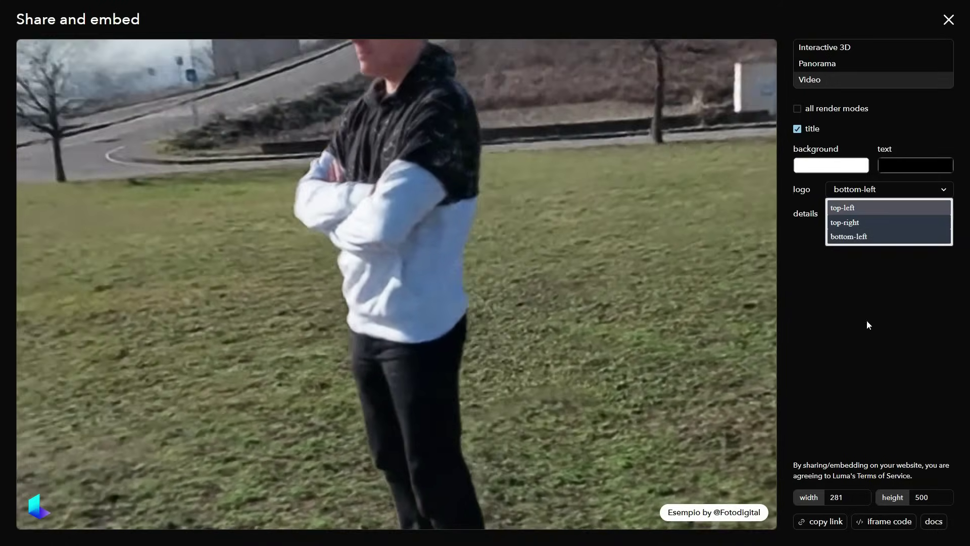
{"action": "left_click", "coordinate": [866, 325]}
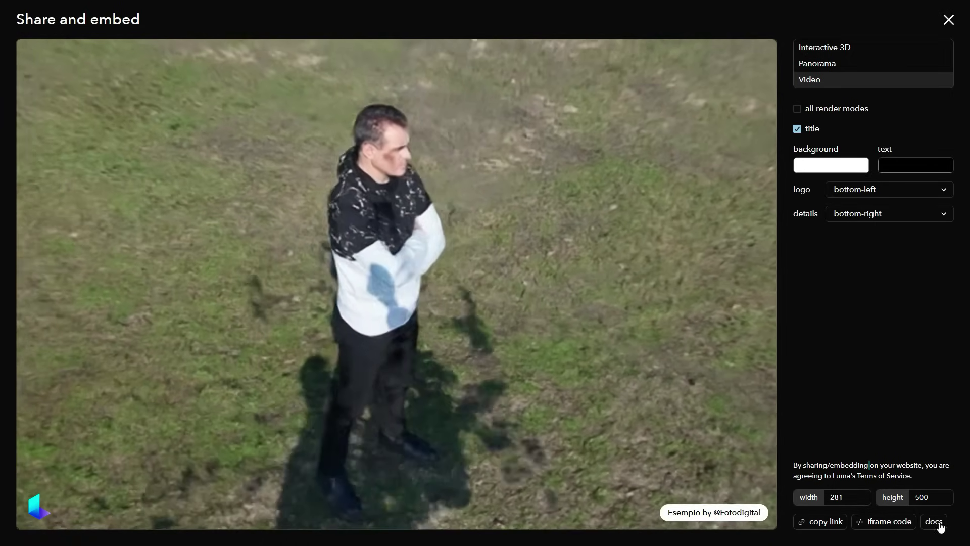
{"action": "left_click", "coordinate": [939, 522]}
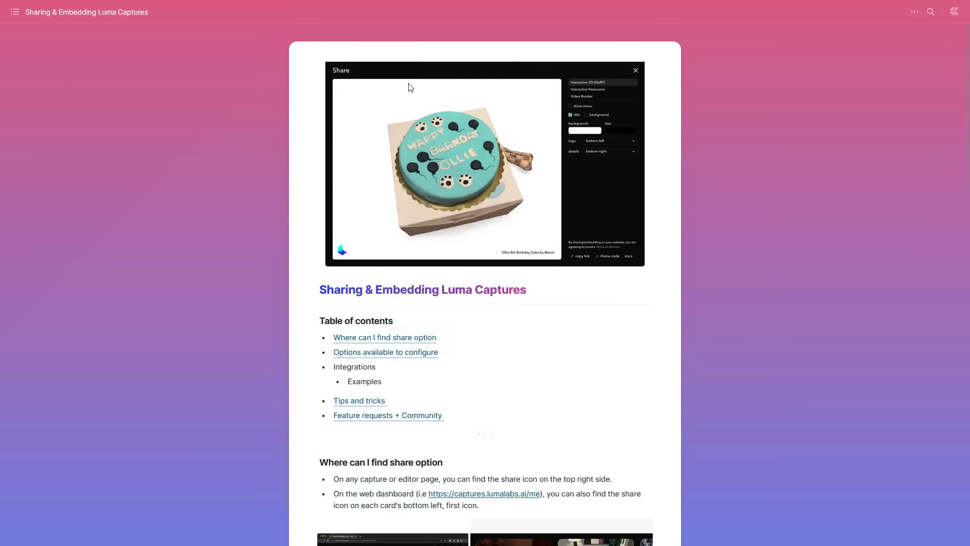
Scroll through the Sharing & Embedding guide, then return to the Esempio tab
{"action": "scroll", "coordinate": [521, 145], "scroll_direction": "down", "scroll_amount": 8}
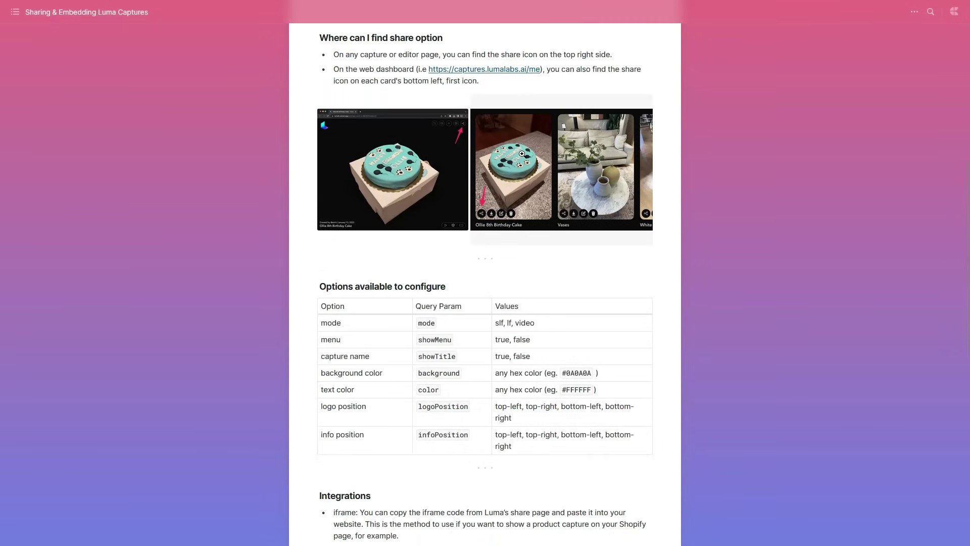
{"action": "scroll", "coordinate": [531, 238], "scroll_direction": "down", "scroll_amount": 2}
{"action": "scroll", "coordinate": [543, 269], "scroll_direction": "down", "scroll_amount": 6}
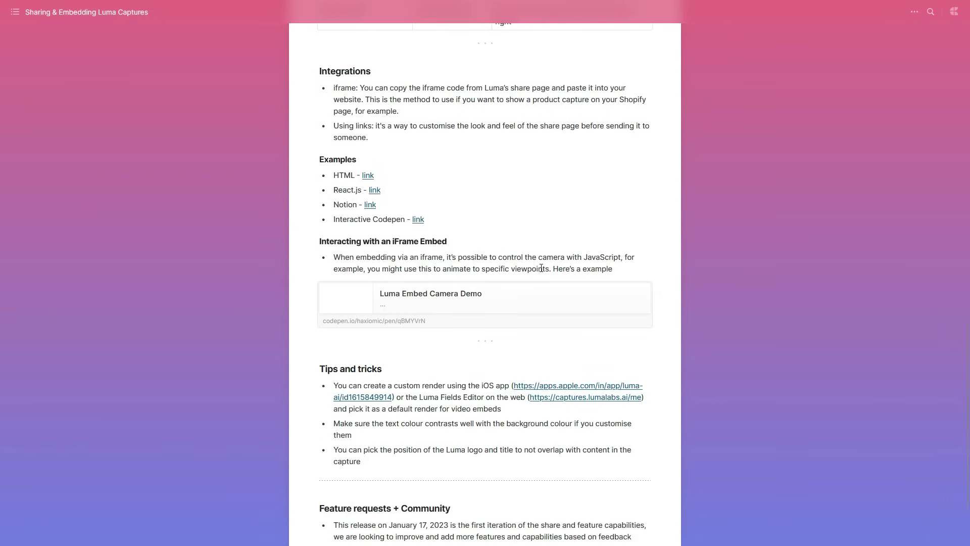
{"action": "mouse_move", "coordinate": [676, 3]}
{"action": "left_click", "coordinate": [739, 10]}
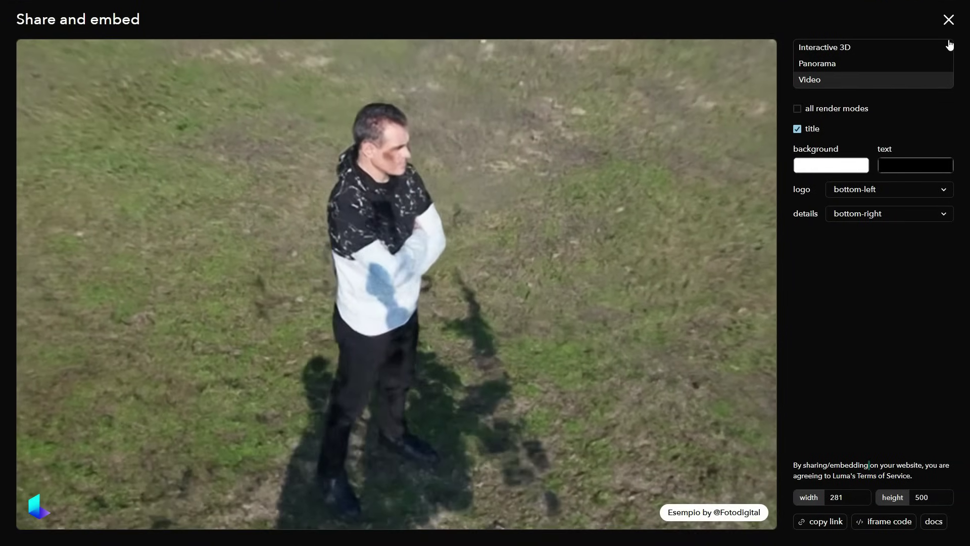
Close Esempio's Share and embed dialog and go to the lumalabs.ai home page
{"action": "left_click", "coordinate": [948, 20]}
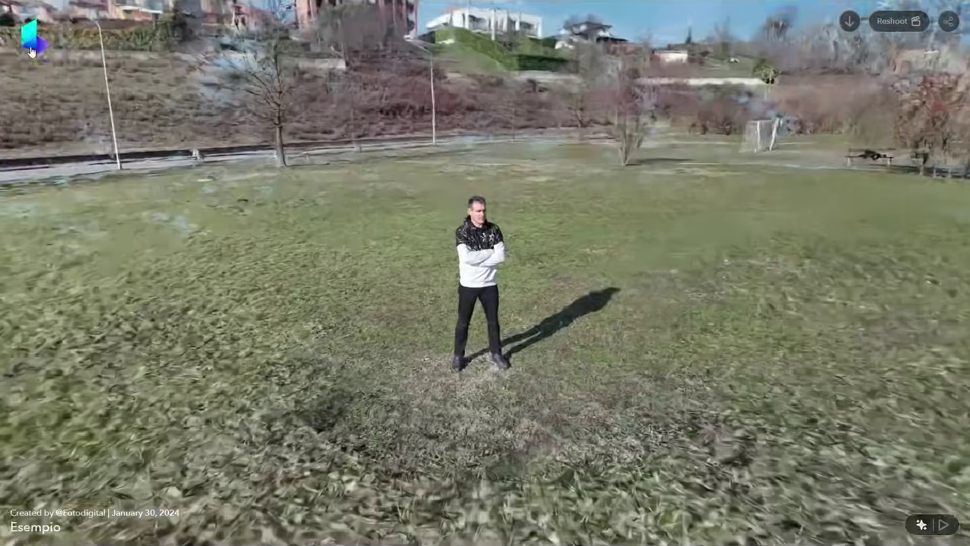
{"action": "left_click", "coordinate": [37, 49]}
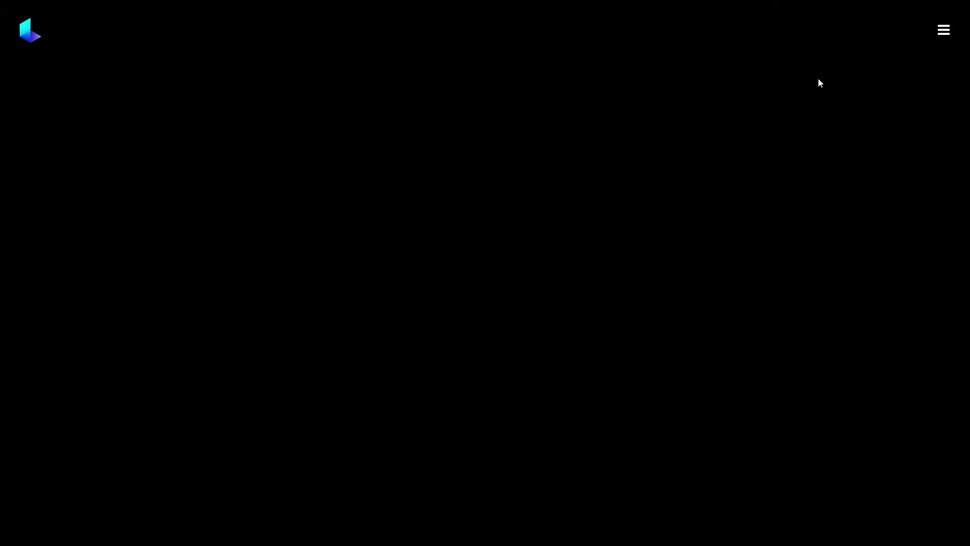
{"action": "left_click", "coordinate": [944, 33]}
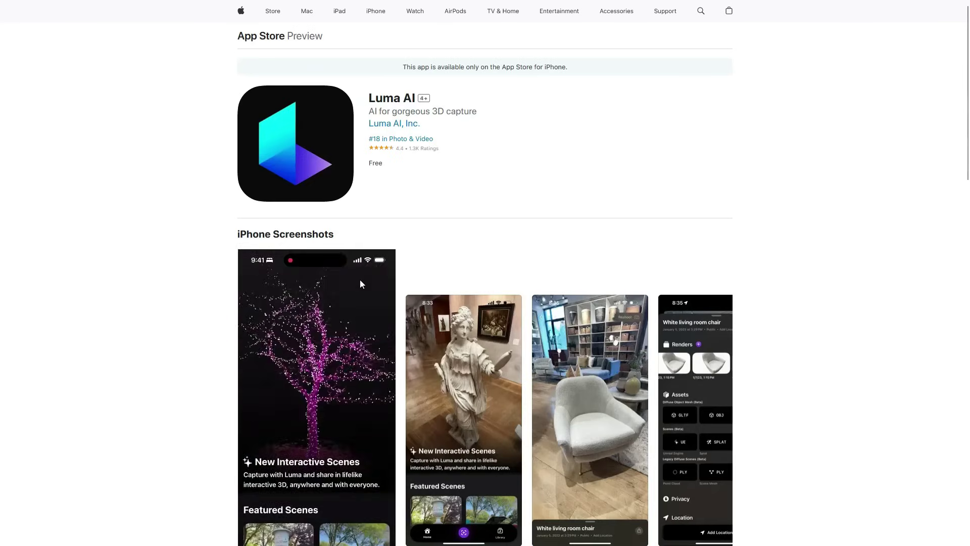
{"action": "mouse_move", "coordinate": [662, 3]}
{"action": "left_click", "coordinate": [696, 5]}
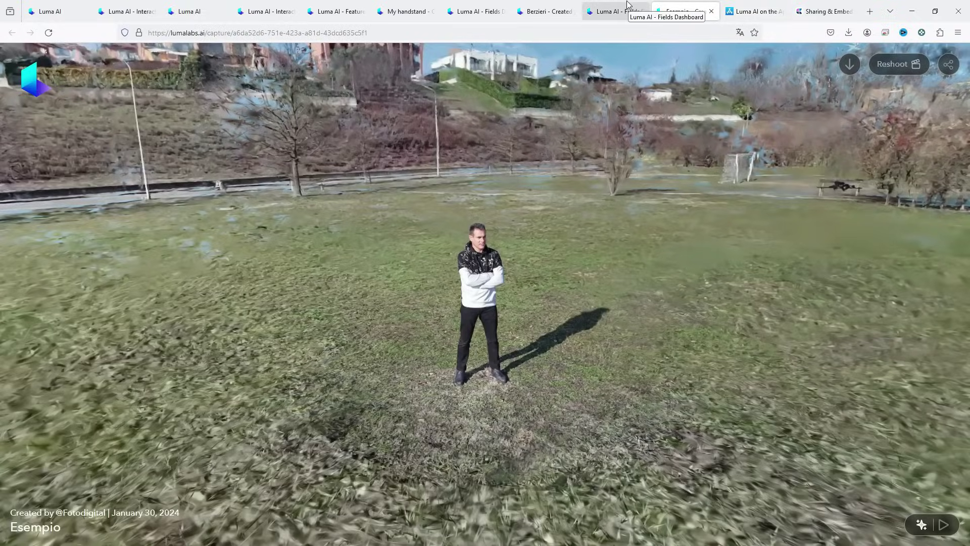
{"action": "left_click", "coordinate": [754, 11]}
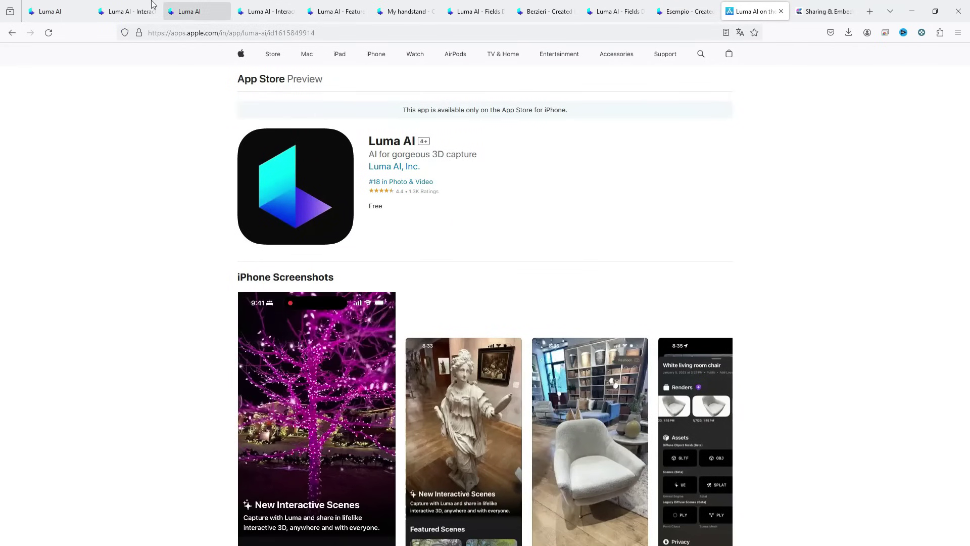
{"action": "left_click", "coordinate": [7, 30]}
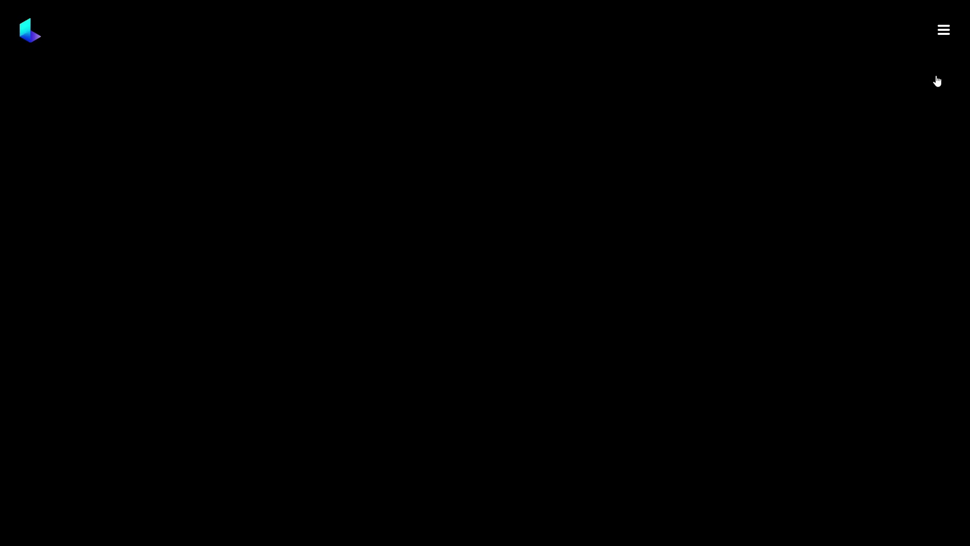
Follow Join our community from the site menu to the Luma AI Discord invite
{"action": "left_click", "coordinate": [944, 36]}
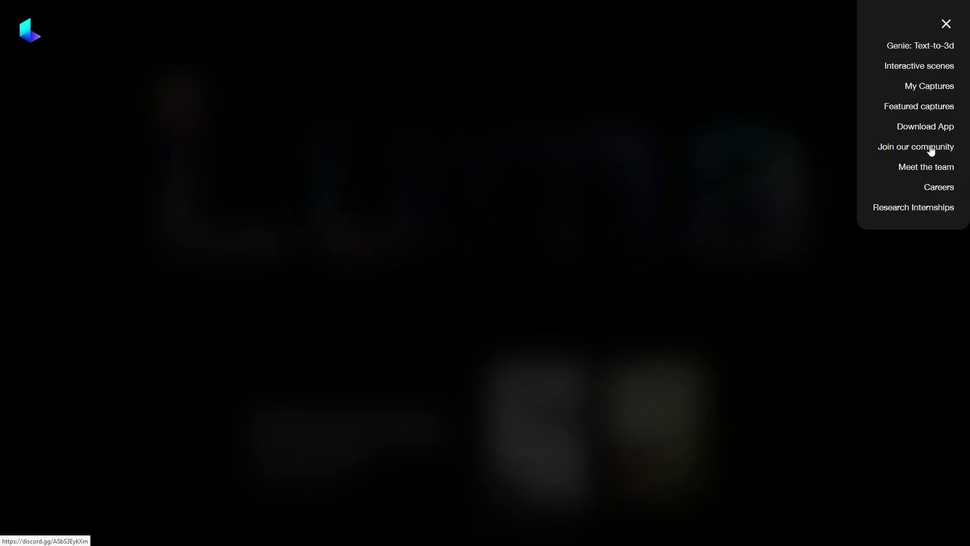
{"action": "left_click", "coordinate": [914, 147]}
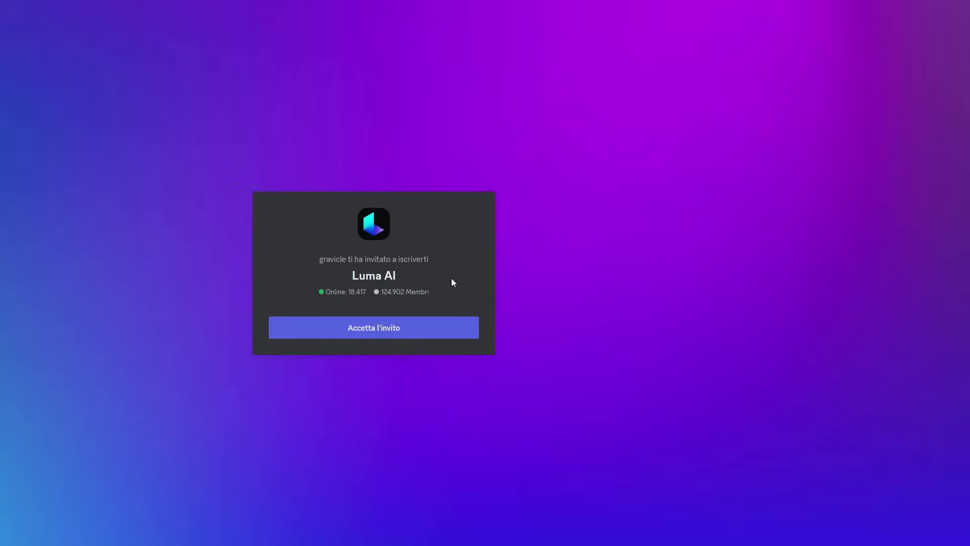
Go full screen, accept the Luma AI server invite and continue into Discord in the browser
{"action": "mouse_move", "coordinate": [495, 4]}
{"action": "key", "text": "F11"}
{"action": "left_click", "coordinate": [385, 334]}
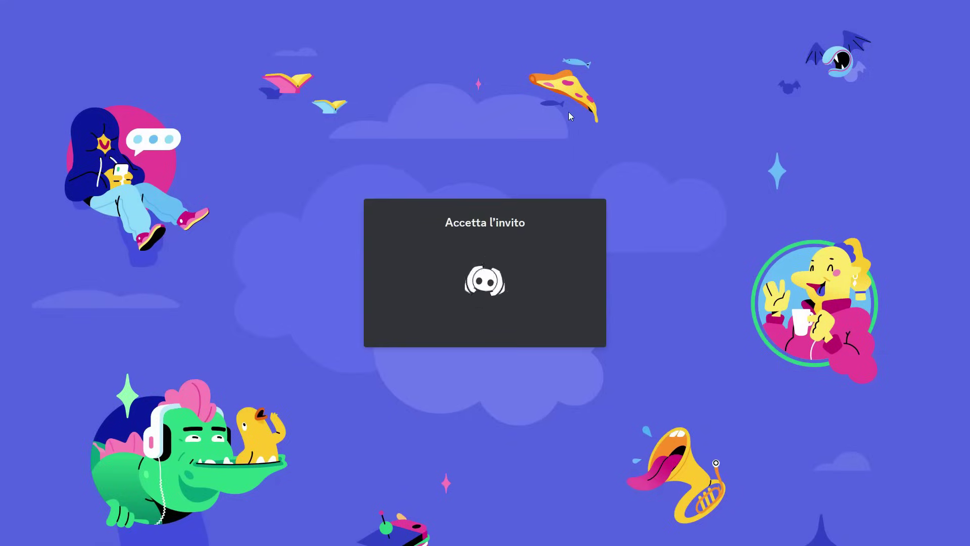
{"action": "left_click", "coordinate": [520, 309]}
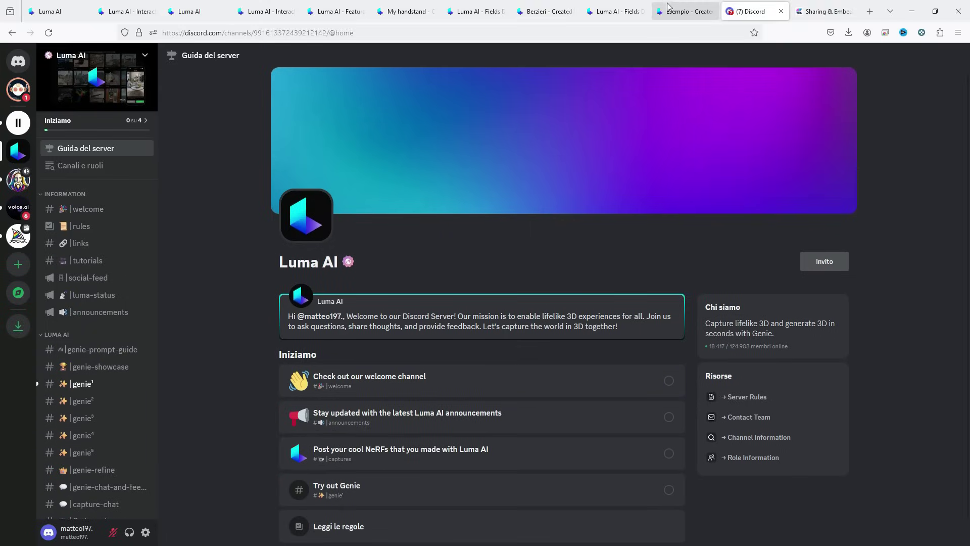
Switch between the Discord and Esempio tabs, ending on the Esempio capture
{"action": "left_click", "coordinate": [667, 7]}
{"action": "left_click", "coordinate": [749, 14]}
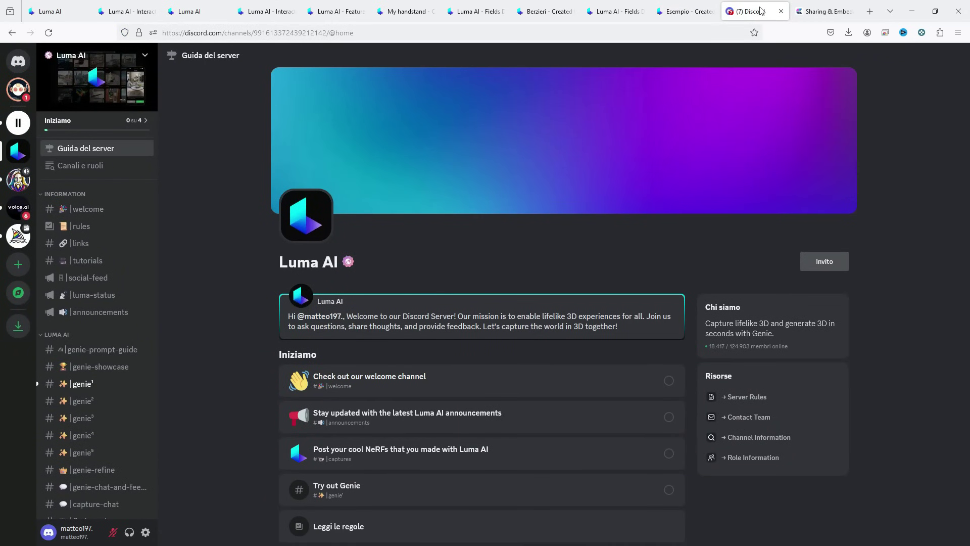
{"action": "left_click", "coordinate": [680, 11]}
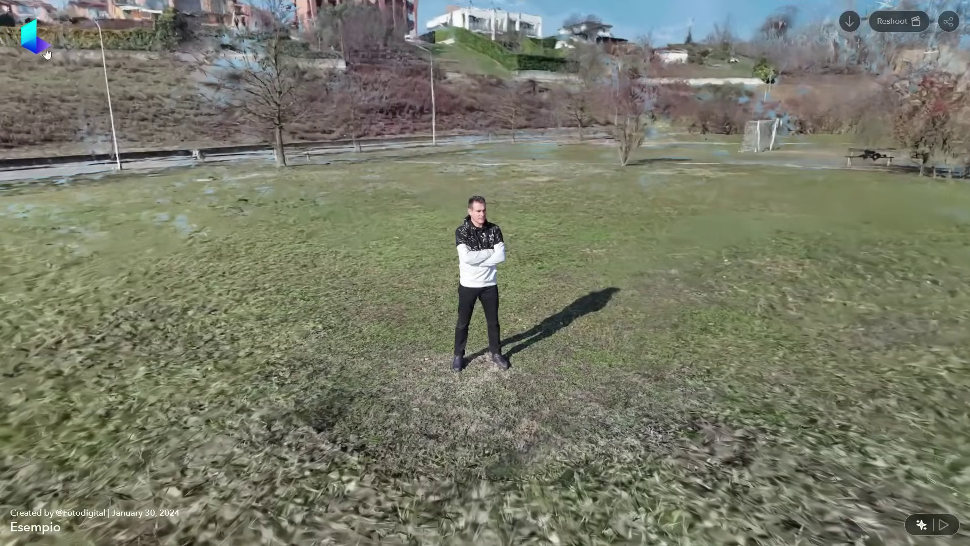
Leave the Esempio capture viewer via the Luma logo to reach the Luma home page
{"action": "left_click", "coordinate": [43, 50]}
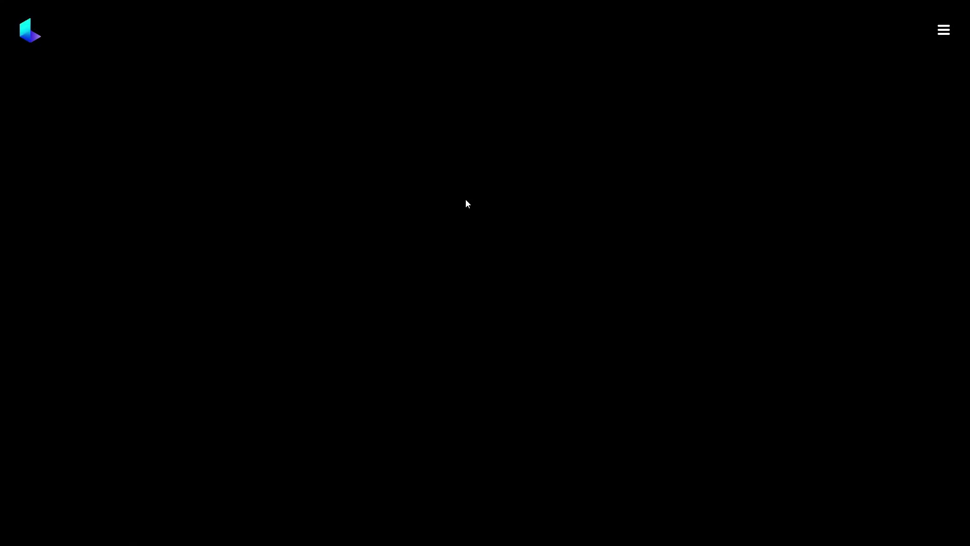